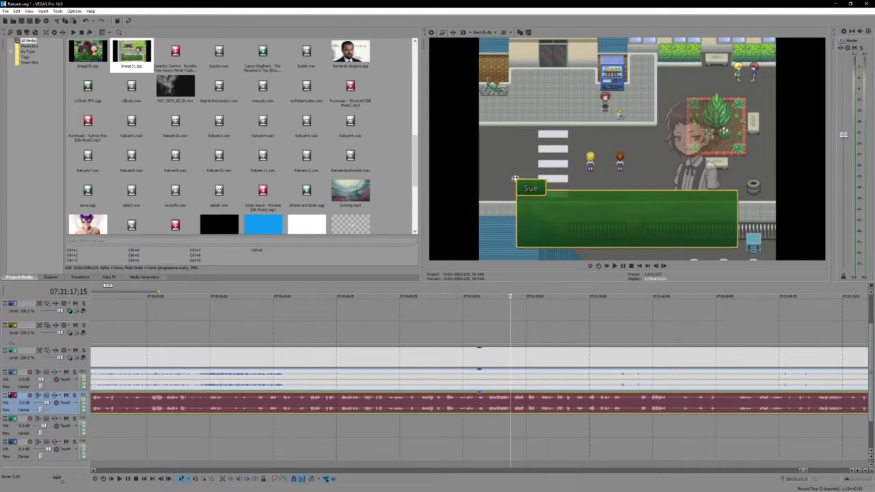
Step: Play back the classmates scene from about 07:31:17 to 07:31:45 and review the commentary against the game audio
{"action": "scroll", "coordinate": [432, 319], "scroll_direction": "up", "scroll_amount": 2}
{"action": "key", "text": "space"}
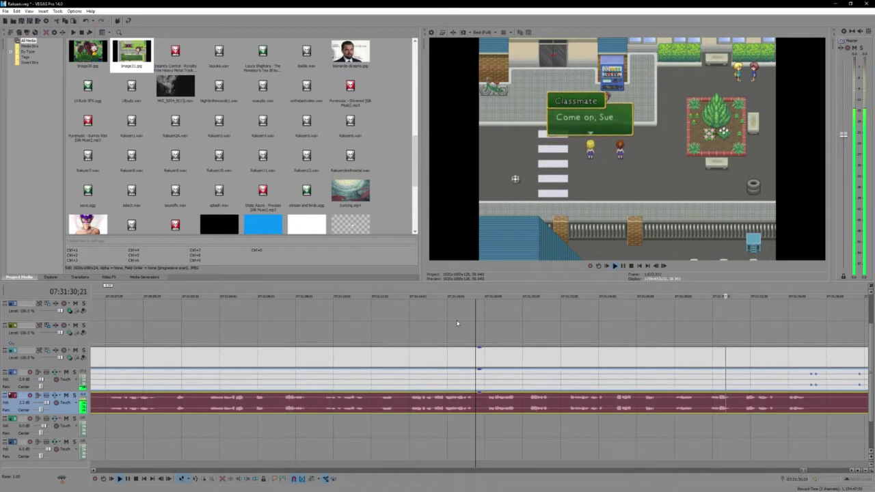
{"action": "scroll", "coordinate": [559, 413], "scroll_direction": "down", "scroll_amount": 2}
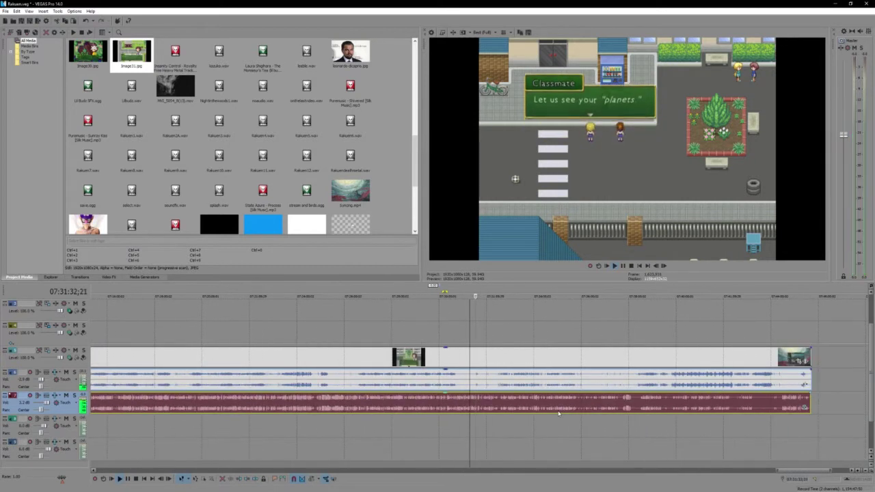
{"action": "scroll", "coordinate": [637, 403], "scroll_direction": "up", "scroll_amount": 2}
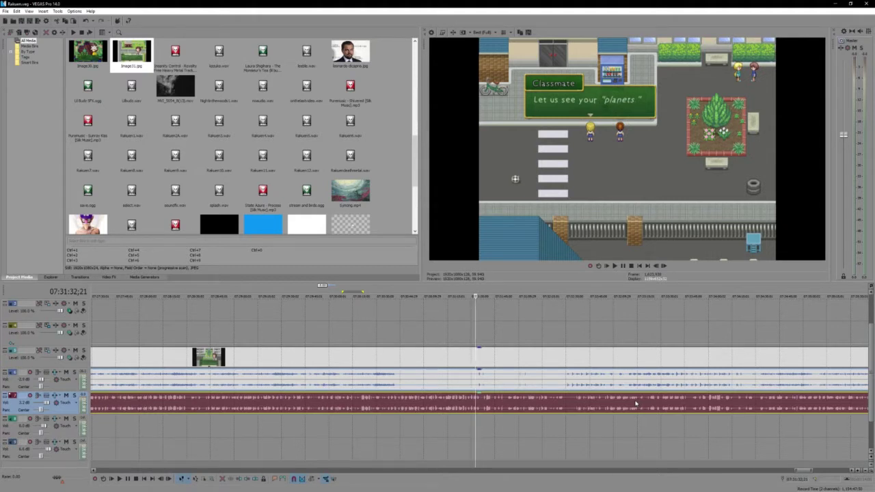
{"action": "key", "text": "space"}
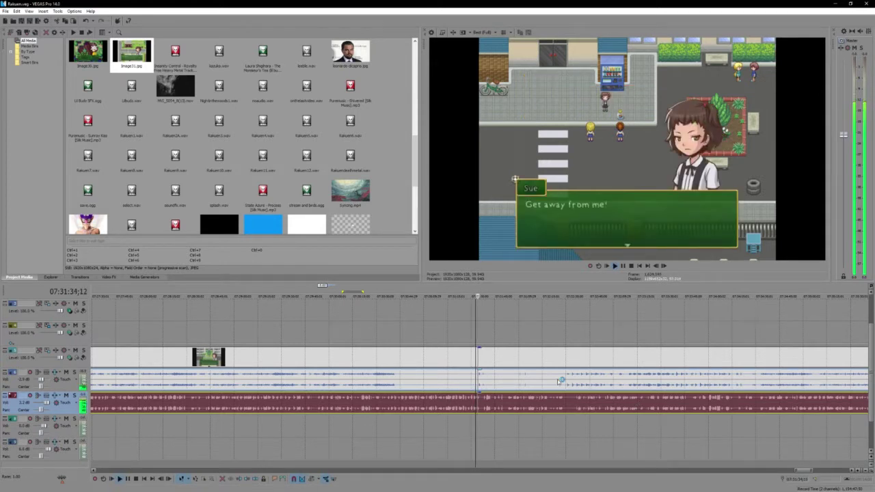
{"action": "scroll", "coordinate": [582, 401], "scroll_direction": "up", "scroll_amount": 2}
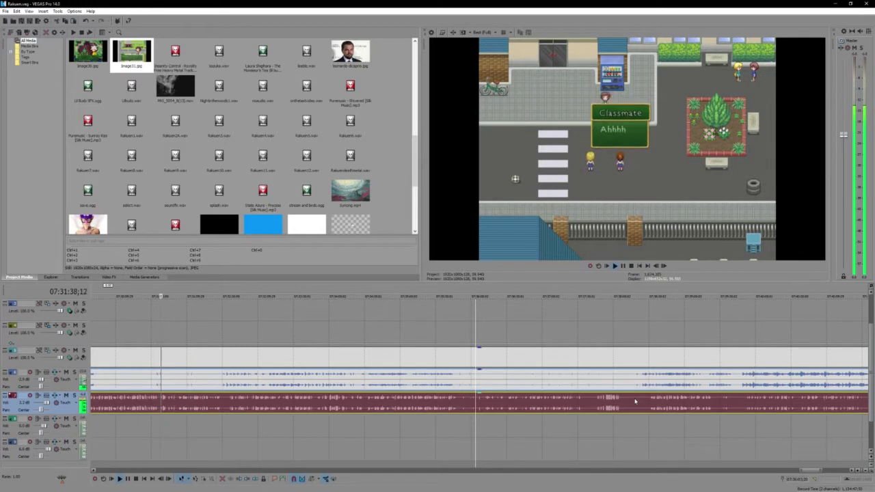
{"action": "scroll", "coordinate": [631, 392], "scroll_direction": "down", "scroll_amount": 3}
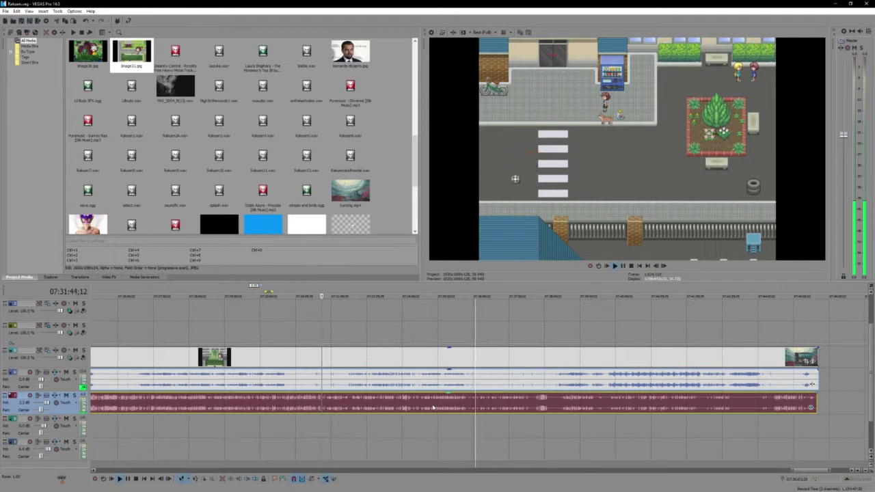
{"action": "key", "text": "space"}
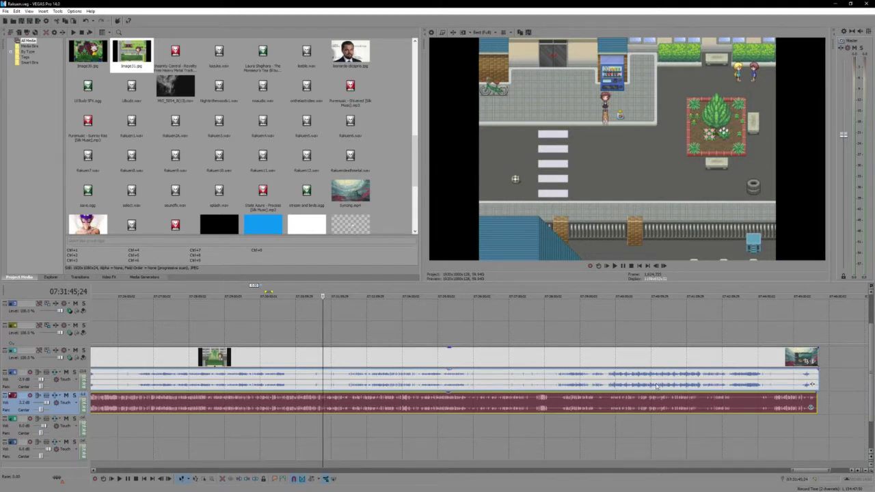
Step: Scrub through the last part of the long gameplay clip to locate the start of the bridge scene
{"action": "scroll", "coordinate": [656, 387], "scroll_direction": "down", "scroll_amount": 4}
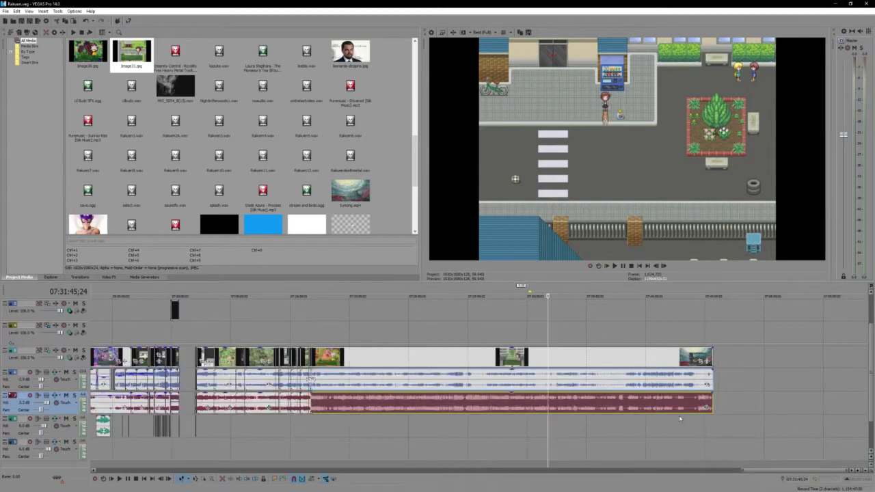
{"action": "scroll", "coordinate": [653, 411], "scroll_direction": "up", "scroll_amount": 5}
{"action": "scroll", "coordinate": [667, 373], "scroll_direction": "down", "scroll_amount": 5}
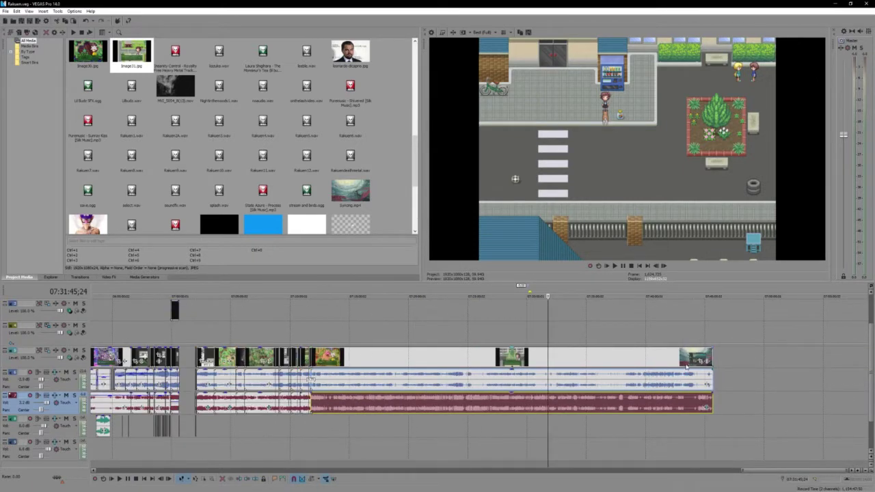
{"action": "left_click", "coordinate": [675, 363]}
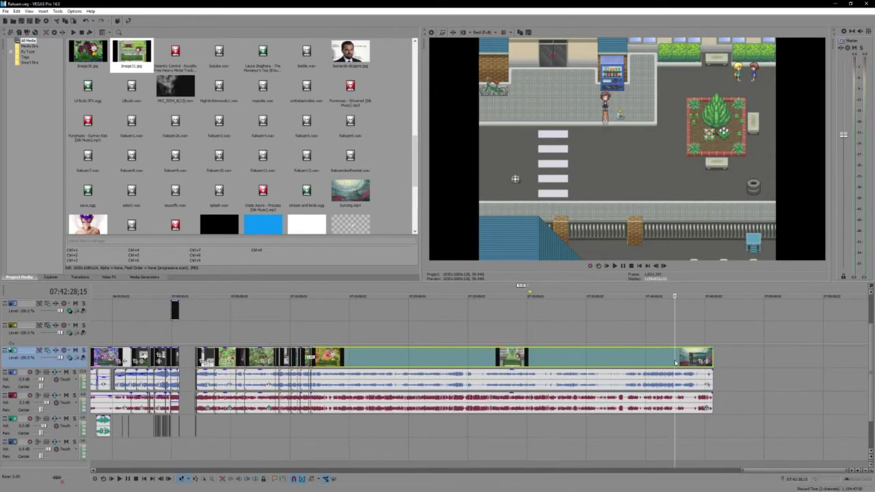
{"action": "scroll", "coordinate": [622, 360], "scroll_direction": "up", "scroll_amount": 5}
{"action": "left_click", "coordinate": [575, 364]}
{"action": "scroll", "coordinate": [573, 364], "scroll_direction": "down", "scroll_amount": 2}
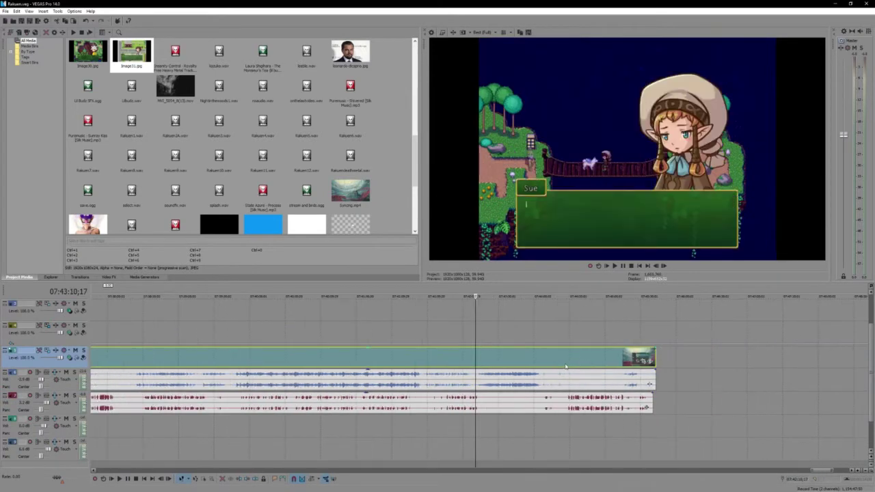
{"action": "left_click", "coordinate": [538, 365]}
{"action": "scroll", "coordinate": [455, 364], "scroll_direction": "up", "scroll_amount": 3}
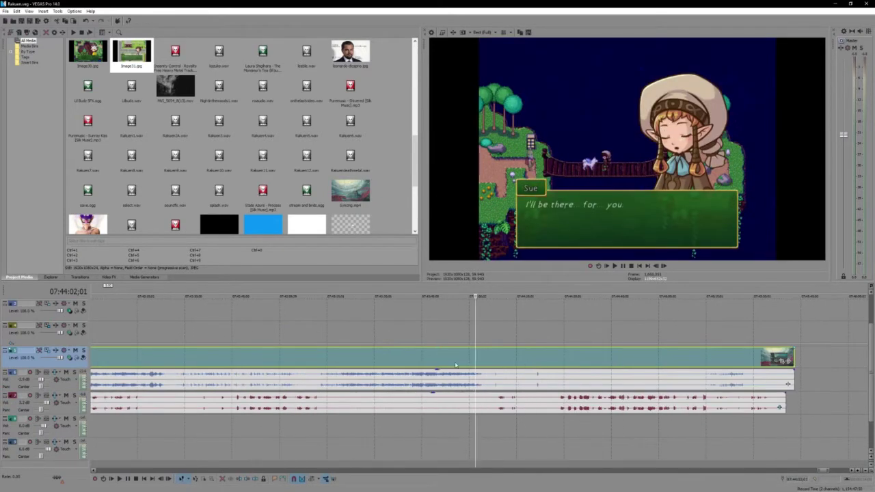
{"action": "left_click", "coordinate": [288, 358]}
{"action": "left_click", "coordinate": [280, 356]}
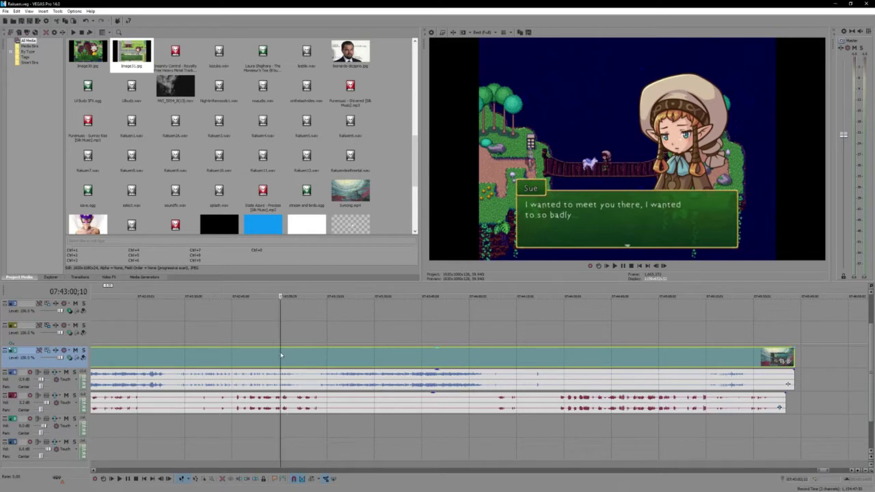
{"action": "left_click", "coordinate": [197, 361]}
{"action": "scroll", "coordinate": [198, 362], "scroll_direction": "up", "scroll_amount": 2}
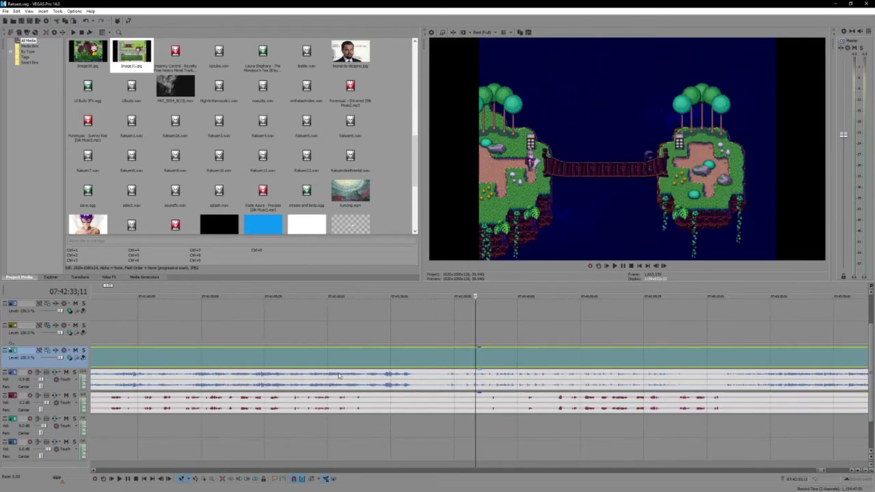
Step: Play the start of the bridge scene and split the red commentary audio at 07:42:34;18
{"action": "key", "text": "space"}
{"action": "scroll", "coordinate": [486, 367], "scroll_direction": "down", "scroll_amount": 2}
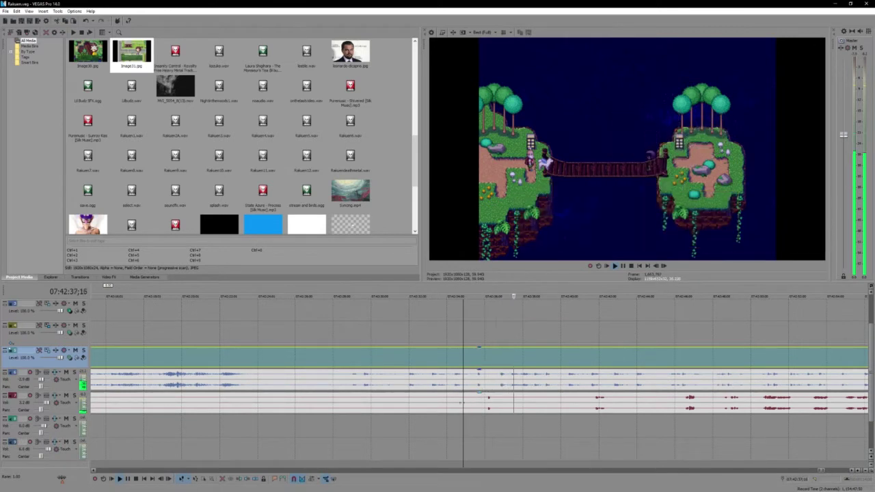
{"action": "key", "text": "space"}
{"action": "left_click", "coordinate": [459, 404]}
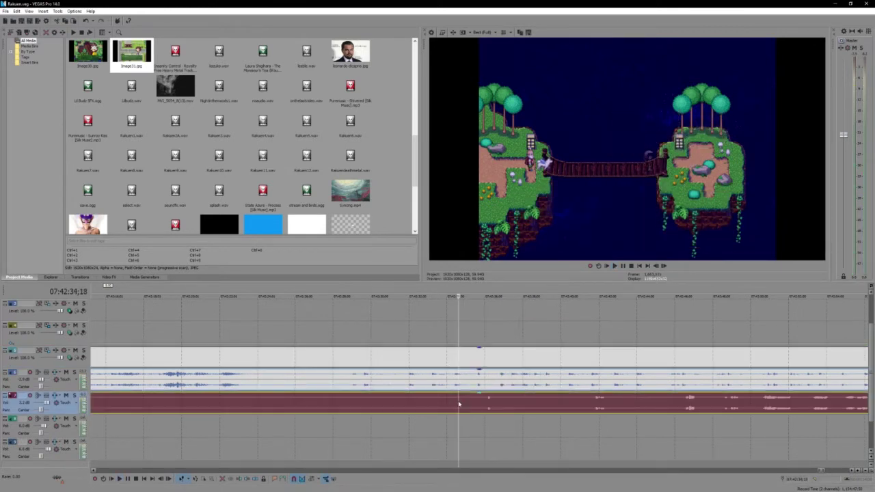
{"action": "key", "text": "s"}
{"action": "scroll", "coordinate": [485, 410], "scroll_direction": "down", "scroll_amount": 3}
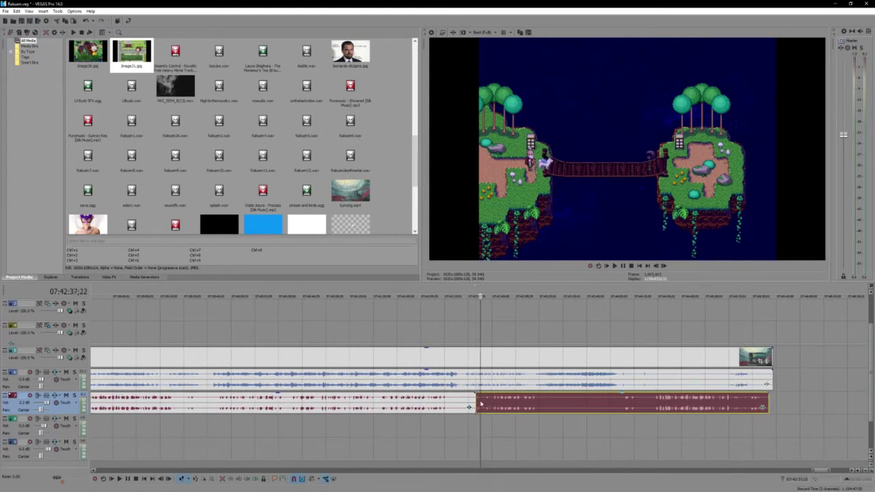
Step: Trim the start of the commentary piece after the split slightly and play back the cut
{"action": "scroll", "coordinate": [481, 404], "scroll_direction": "up", "scroll_amount": 3}
{"action": "left_click_drag", "start_coordinate": [436, 404], "coordinate": [440, 403]}
{"action": "left_click", "coordinate": [443, 402]}
{"action": "key", "text": "space"}
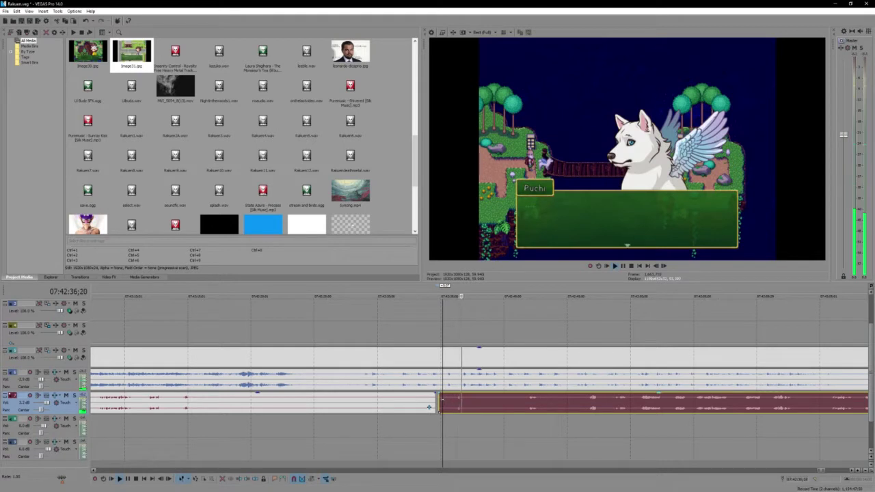
{"action": "key", "text": "Return"}
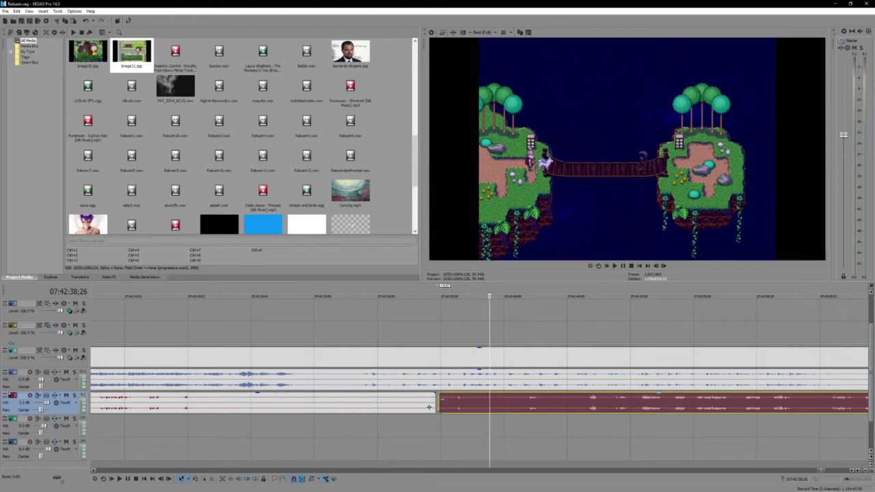
Step: Play back the bridge dialogue from about 07:42:38 to check the commentary up to Sue's lines
{"action": "scroll", "coordinate": [443, 401], "scroll_direction": "down", "scroll_amount": 3}
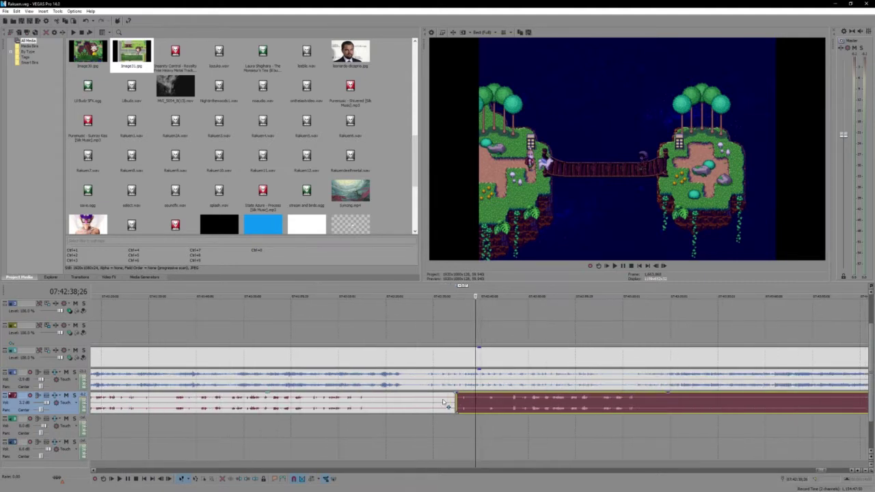
{"action": "scroll", "coordinate": [521, 408], "scroll_direction": "up", "scroll_amount": 2}
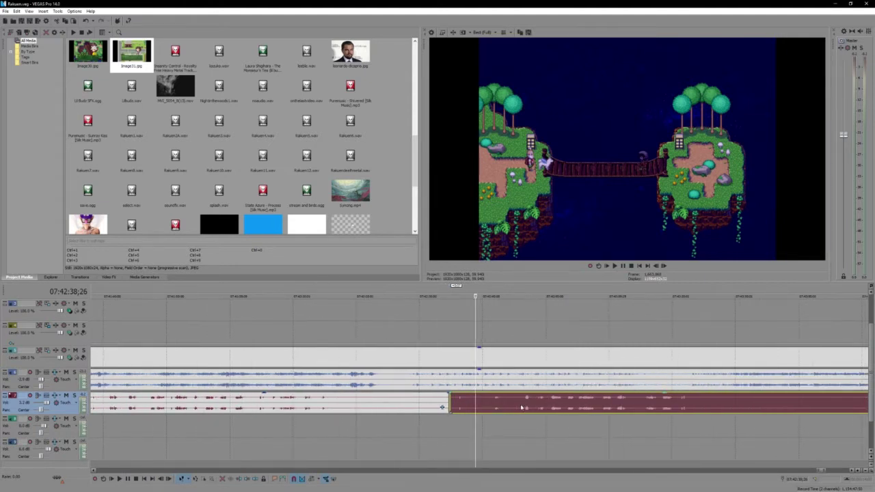
{"action": "scroll", "coordinate": [521, 404], "scroll_direction": "down", "scroll_amount": 2}
{"action": "key", "text": "space"}
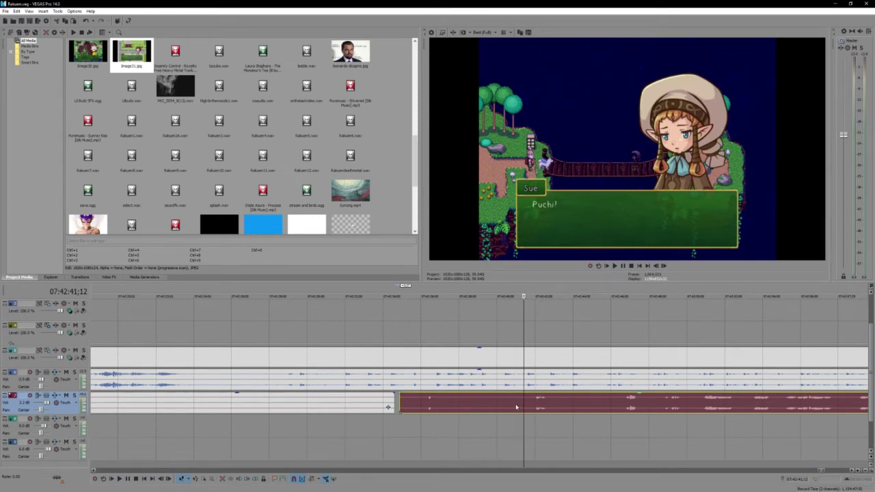
{"action": "key", "text": "space"}
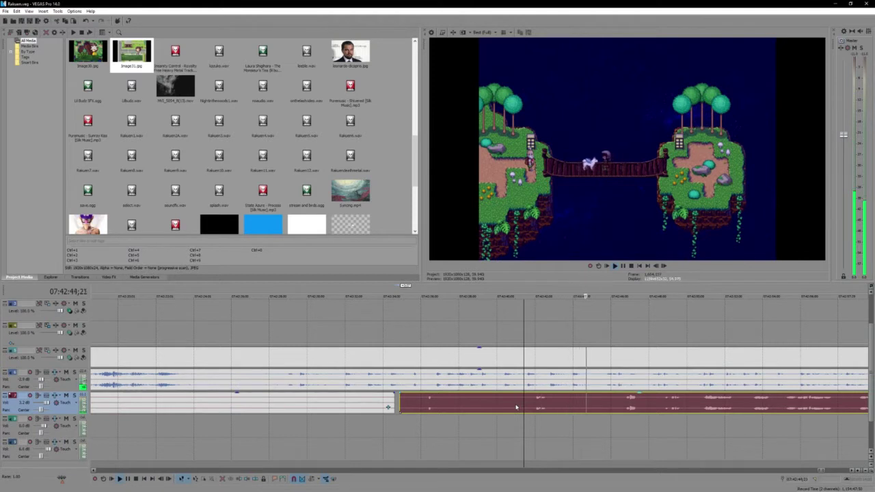
{"action": "scroll", "coordinate": [516, 407], "scroll_direction": "up", "scroll_amount": 3}
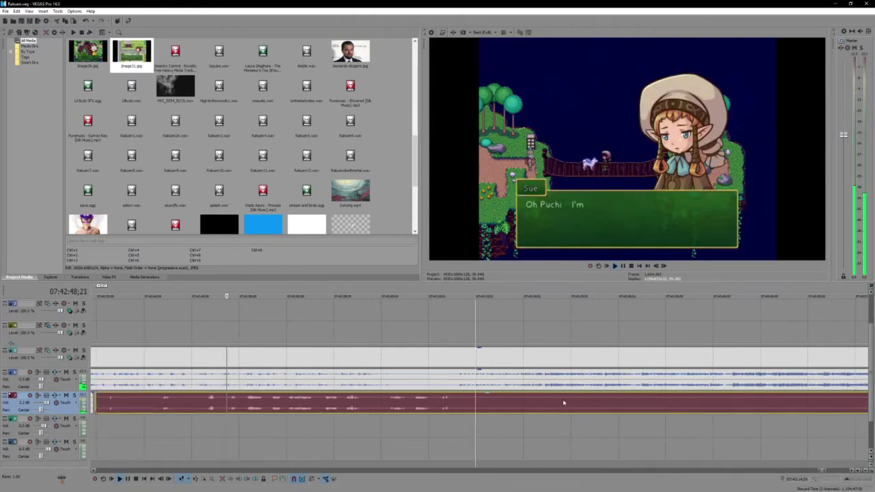
{"action": "key", "text": "space"}
Step: Clear the commentary during Sue's song, leaving a gap from about 07:43:13 to 07:44:07
{"action": "scroll", "coordinate": [517, 416], "scroll_direction": "down", "scroll_amount": 3}
{"action": "left_click", "coordinate": [532, 406]}
{"action": "left_click_drag", "start_coordinate": [477, 403], "coordinate": [560, 403]}
Step: Show the audio volume envelopes and add two points to the game audio's envelope at each end of the commentary gap
{"action": "scroll", "coordinate": [501, 387], "scroll_direction": "up", "scroll_amount": 3}
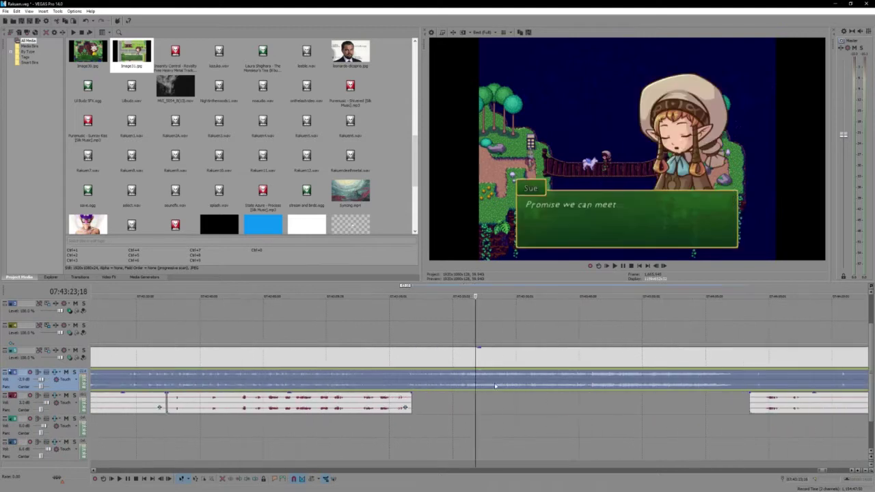
{"action": "left_click", "coordinate": [415, 380]}
{"action": "left_click", "coordinate": [415, 380]}
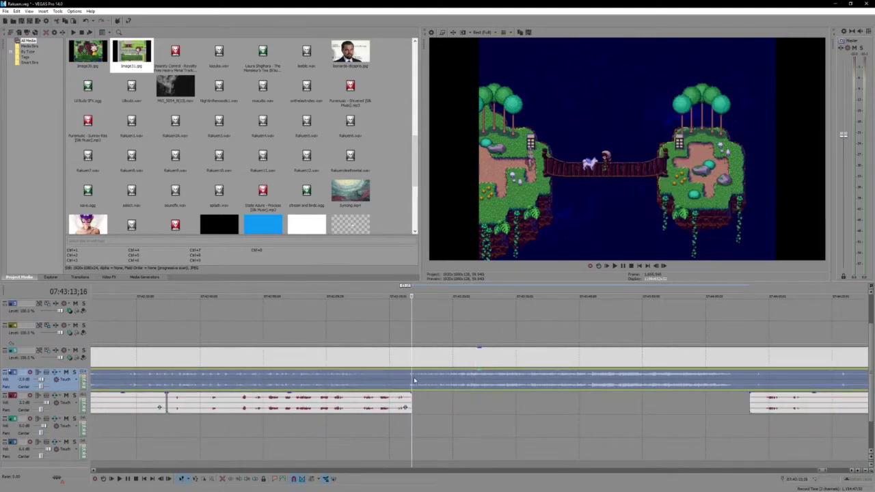
{"action": "left_click", "coordinate": [411, 385]}
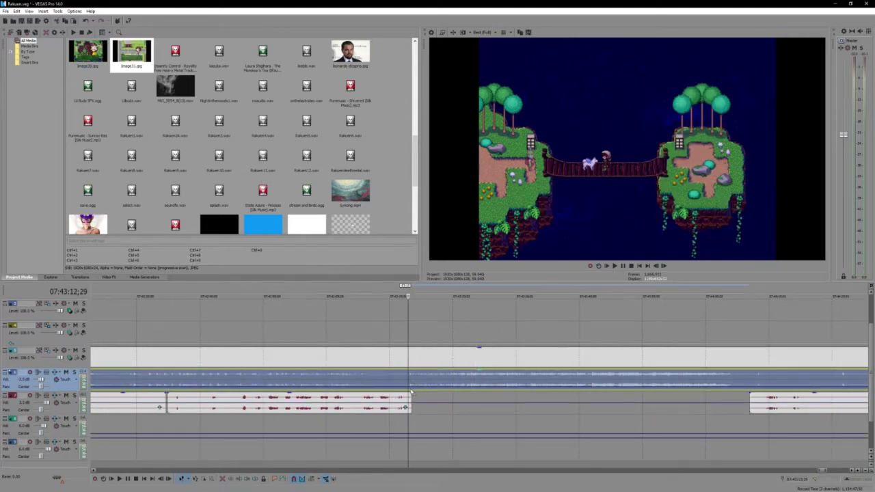
{"action": "left_click", "coordinate": [403, 389]}
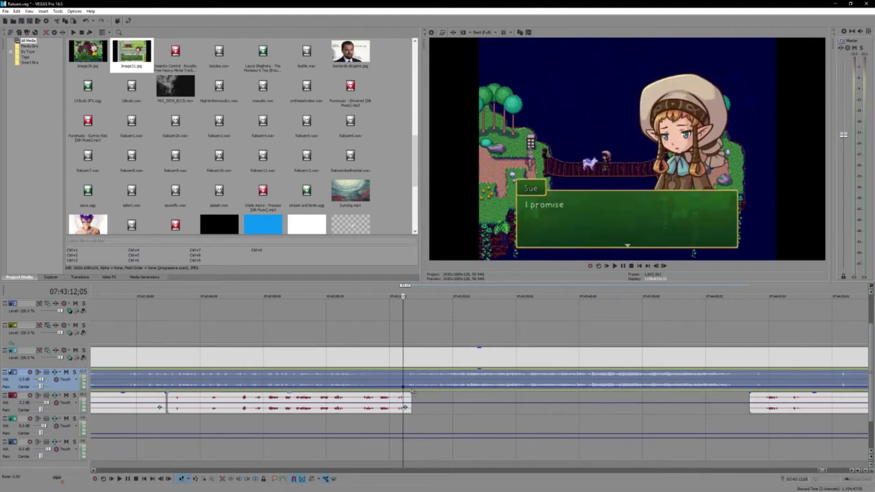
{"action": "left_click", "coordinate": [412, 399]}
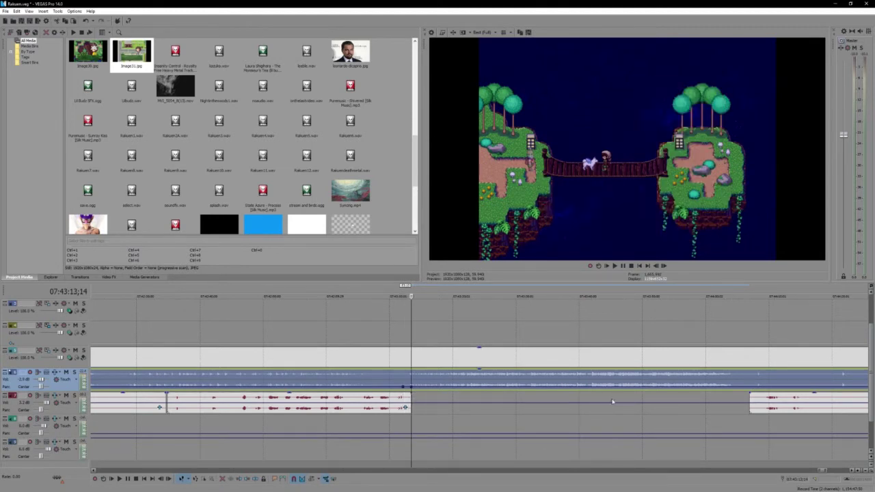
{"action": "left_click", "coordinate": [730, 389]}
{"action": "left_click", "coordinate": [745, 394]}
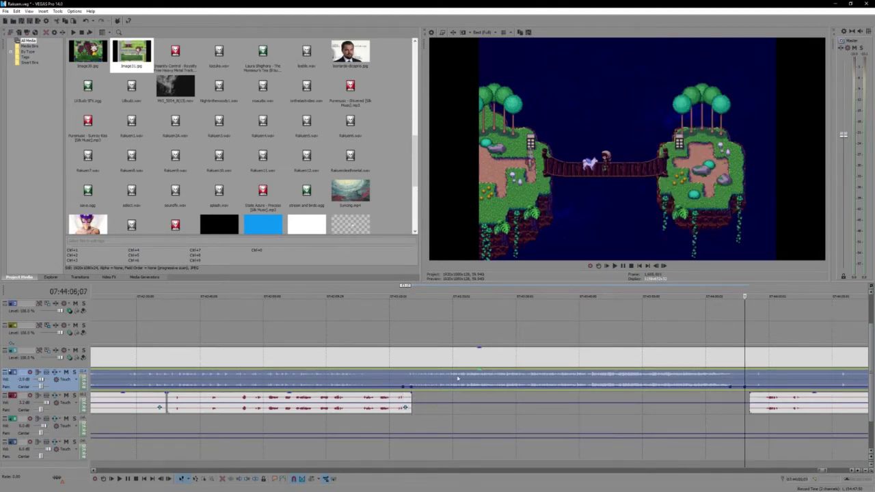
Step: Raise the two inner envelope points to boost the game audio during the gap, placing the first one slightly further into it
{"action": "double_click", "coordinate": [419, 388]}
{"action": "left_click_drag", "start_coordinate": [419, 389], "coordinate": [421, 382]}
{"action": "left_click_drag", "start_coordinate": [730, 387], "coordinate": [730, 381]}
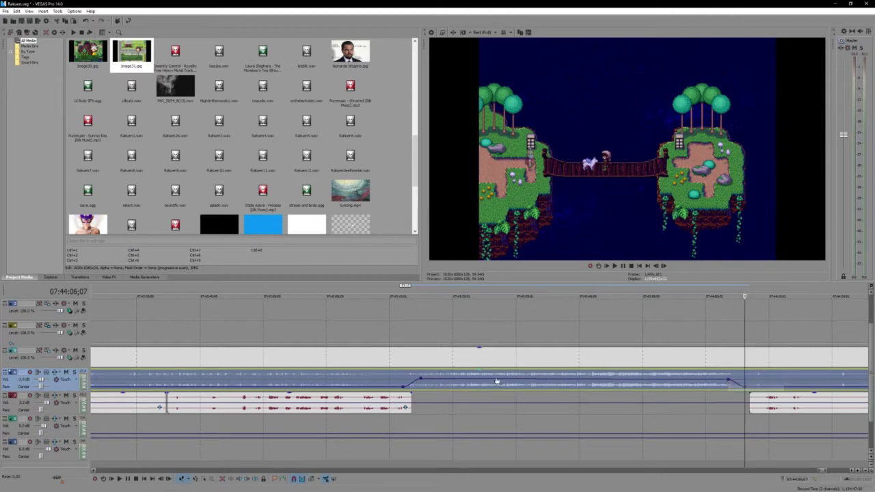
Step: Play back the boosted song section and trim the start of the commentary after the gap to about 07:44:09
{"action": "left_click", "coordinate": [402, 386]}
{"action": "key", "text": "space"}
{"action": "scroll", "coordinate": [410, 384], "scroll_direction": "up", "scroll_amount": 5}
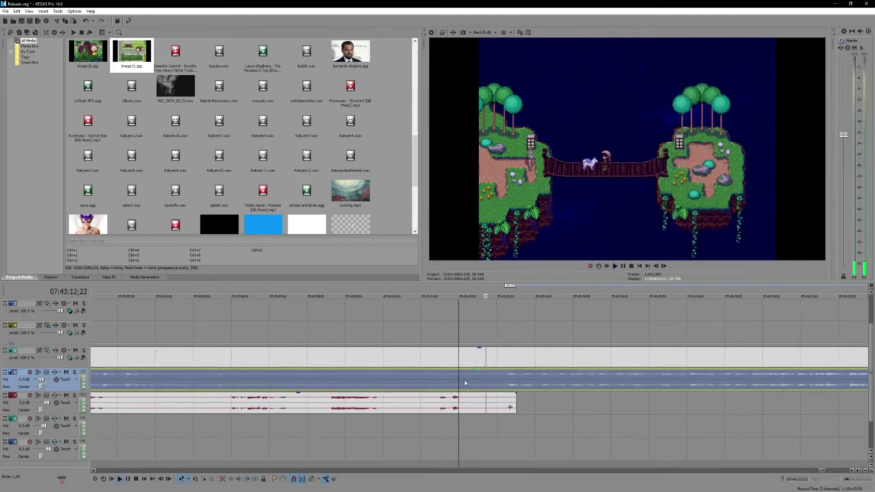
{"action": "scroll", "coordinate": [520, 385], "scroll_direction": "down", "scroll_amount": 3}
{"action": "left_click", "coordinate": [545, 387]}
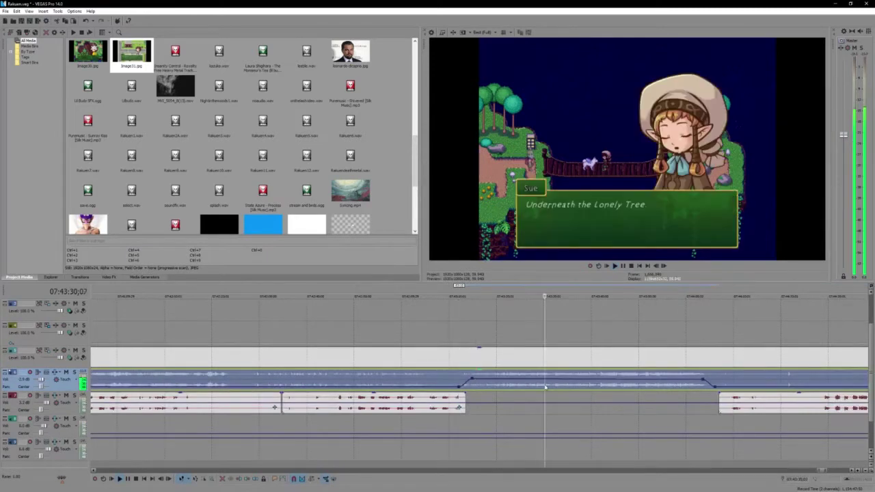
{"action": "left_click", "coordinate": [697, 387]}
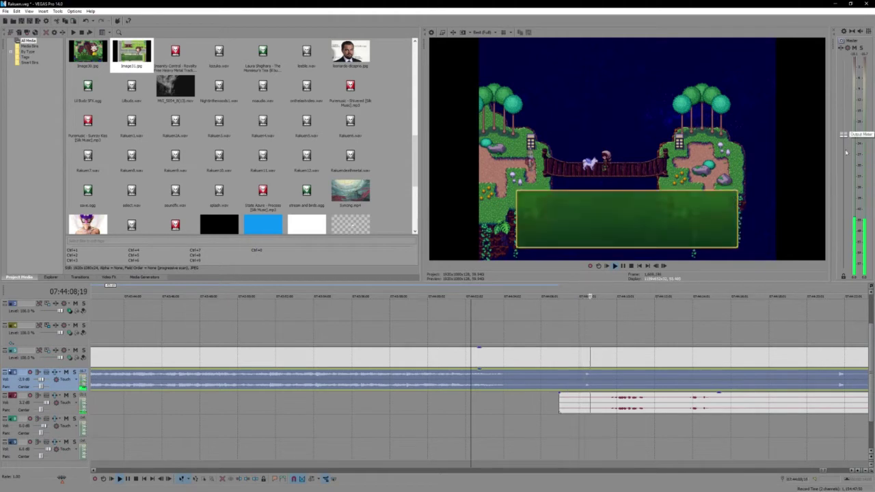
{"action": "left_click_drag", "start_coordinate": [560, 408], "coordinate": [594, 409]}
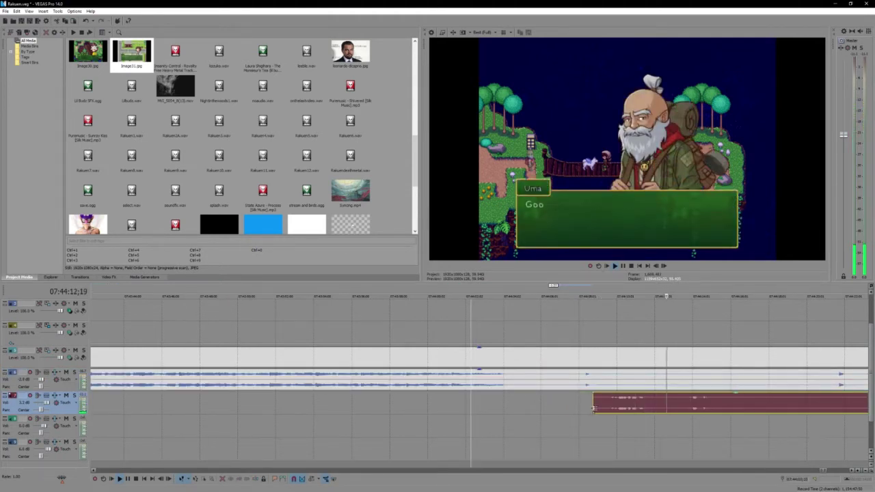
Step: Split the commentary at about 07:44:16 and trim the following part so it starts at about 07:44:28
{"action": "scroll", "coordinate": [595, 408], "scroll_direction": "up", "scroll_amount": 3}
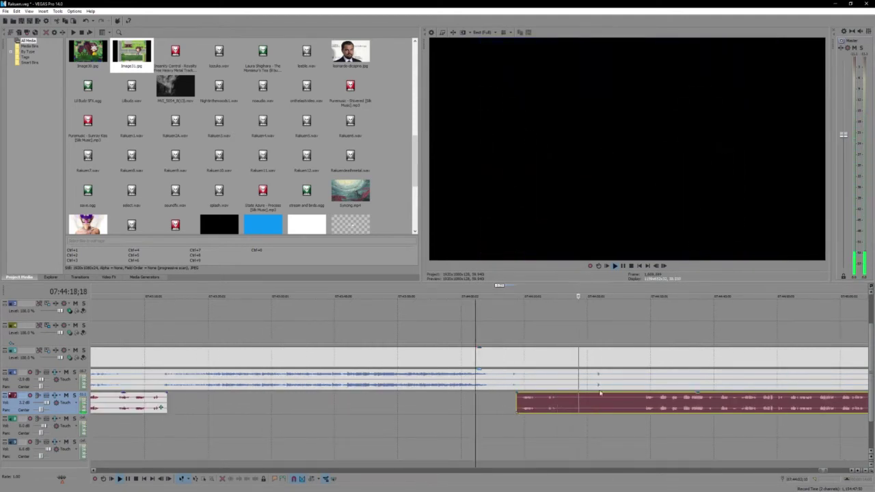
{"action": "left_click", "coordinate": [564, 405]}
{"action": "key", "text": "s"}
{"action": "left_click_drag", "start_coordinate": [572, 405], "coordinate": [648, 406]}
{"action": "left_click", "coordinate": [643, 406]}
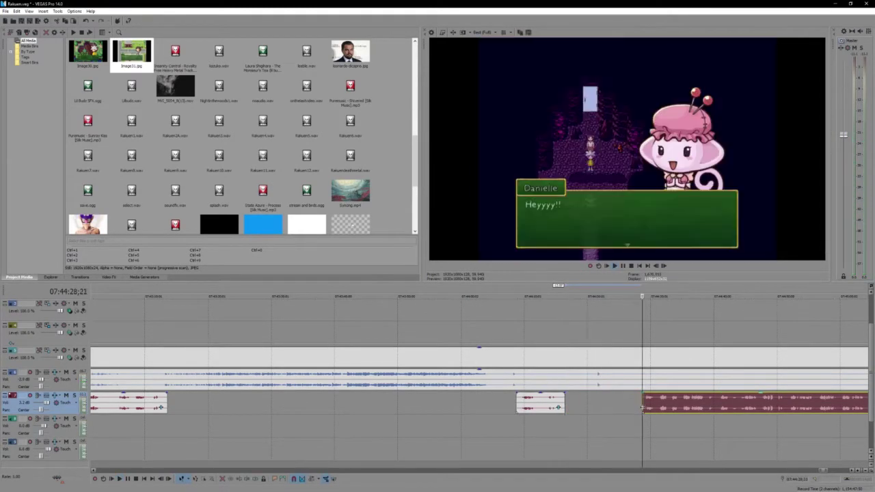
Step: Play back the start of Danielle's dialogue after the new gap and the boosted song section from about 07:43:13
{"action": "scroll", "coordinate": [642, 408], "scroll_direction": "down", "scroll_amount": 5}
{"action": "key", "text": "space"}
{"action": "scroll", "coordinate": [499, 409], "scroll_direction": "up", "scroll_amount": 4}
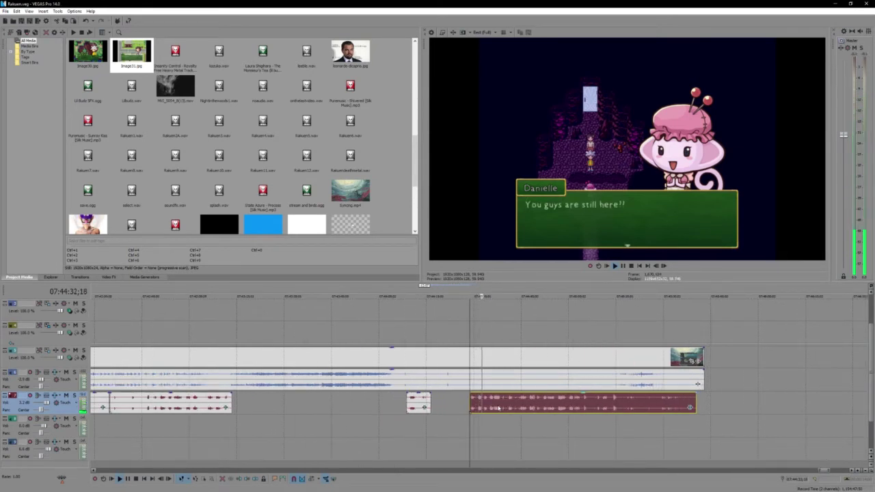
{"action": "scroll", "coordinate": [499, 409], "scroll_direction": "down", "scroll_amount": 4}
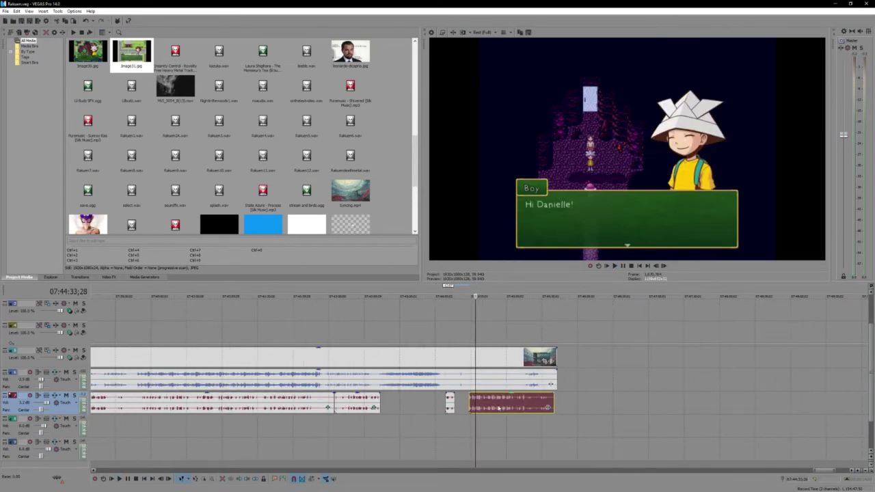
{"action": "left_click", "coordinate": [380, 405]}
{"action": "scroll", "coordinate": [386, 406], "scroll_direction": "up", "scroll_amount": 5}
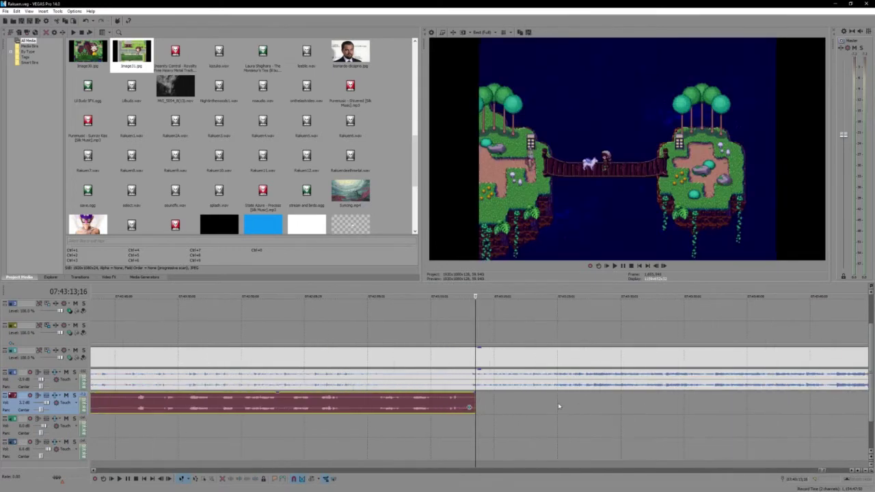
{"action": "key", "text": "space"}
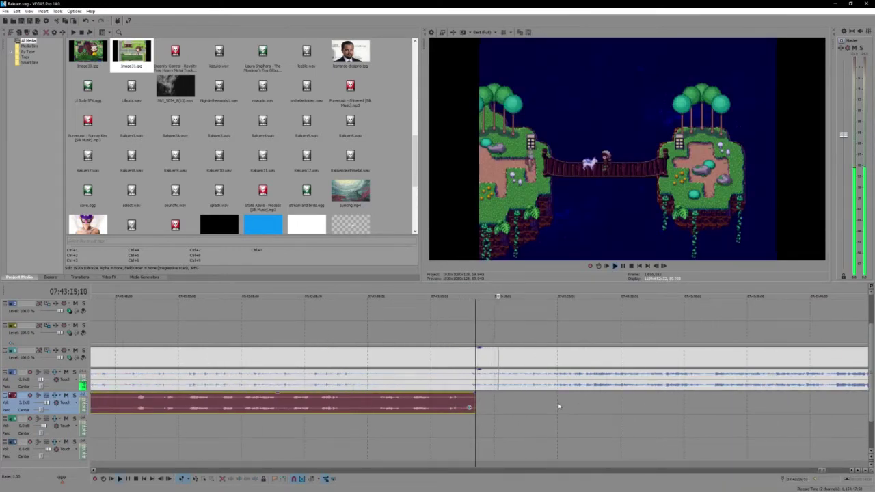
{"action": "key", "text": "Return"}
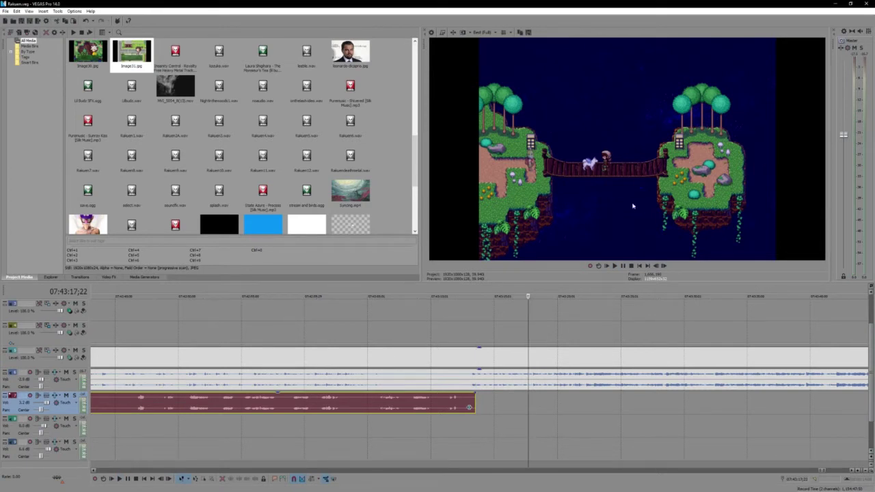
{"action": "key", "text": "space"}
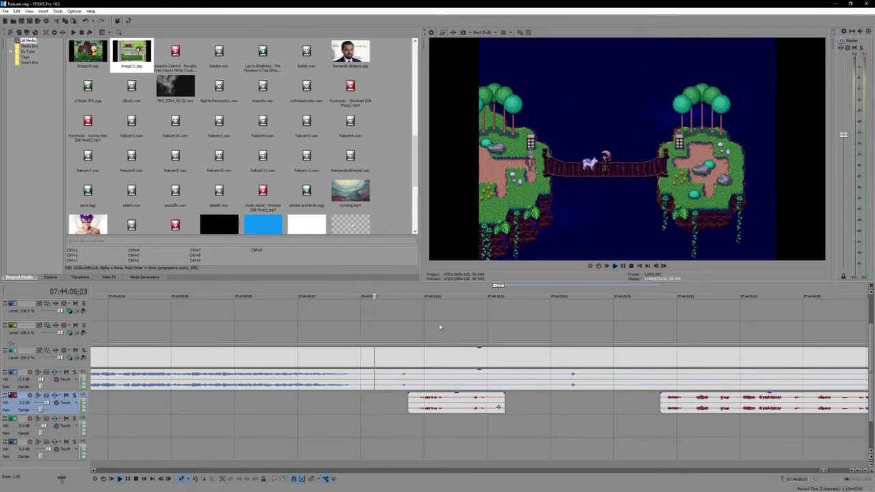
{"action": "key", "text": "Return"}
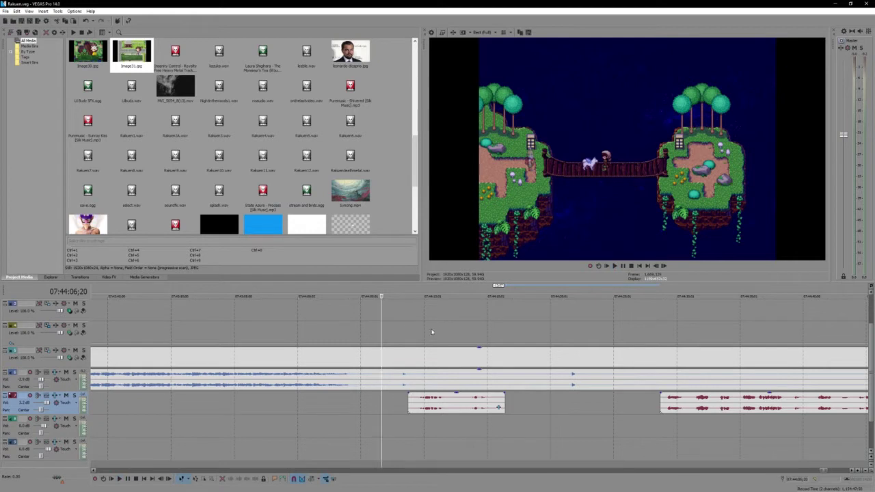
Step: Play back the commentary over Danielle's dialogue from about 07:44:28 to 07:44:53
{"action": "left_click", "coordinate": [667, 414]}
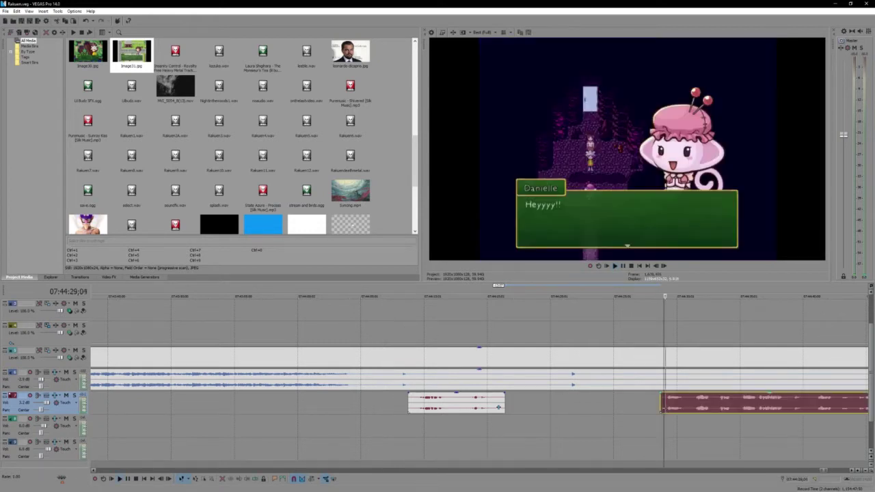
{"action": "scroll", "coordinate": [616, 419], "scroll_direction": "down", "scroll_amount": 2}
{"action": "key", "text": "space"}
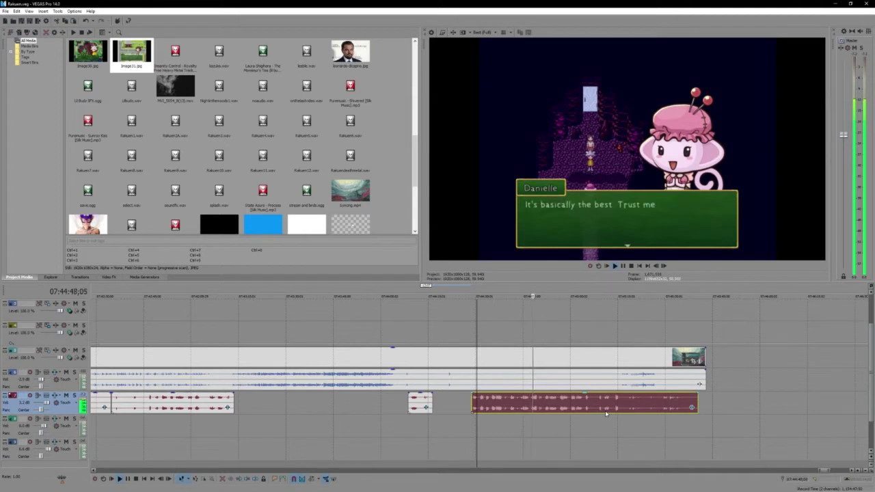
{"action": "key", "text": "Return"}
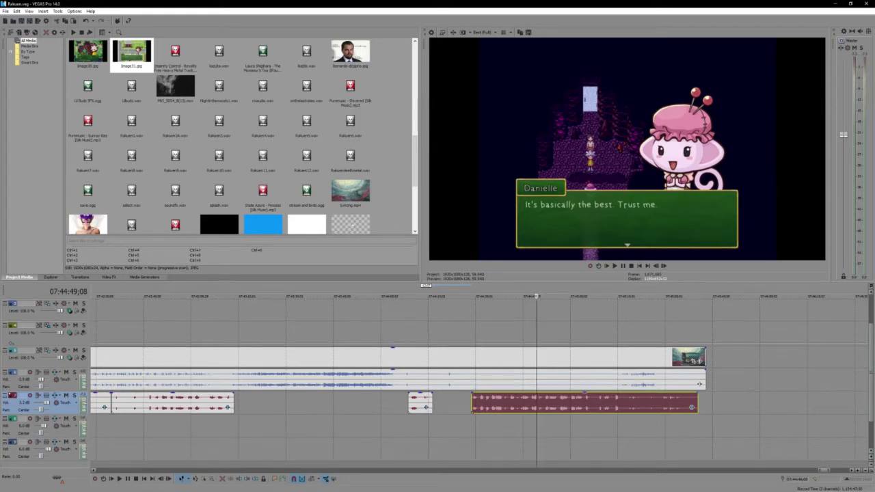
{"action": "scroll", "coordinate": [529, 405], "scroll_direction": "up", "scroll_amount": 5}
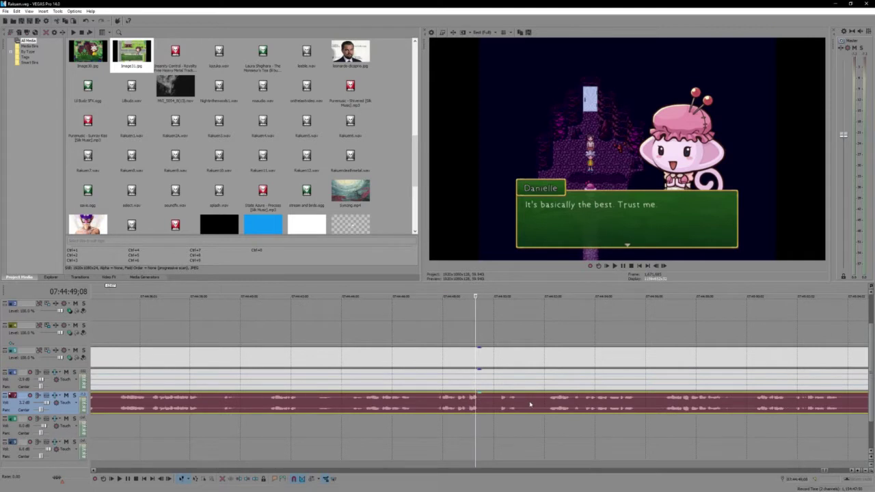
{"action": "key", "text": "Page_Down"}
{"action": "key", "text": "space"}
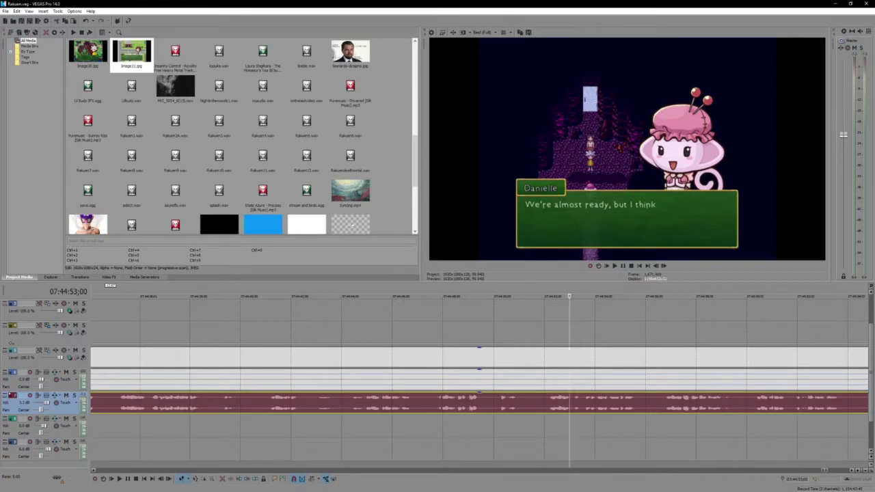
Step: Recheck the pause in the commentary around 07:44:51, where Danielle's "We're almost ready" line begins
{"action": "left_click", "coordinate": [539, 406]}
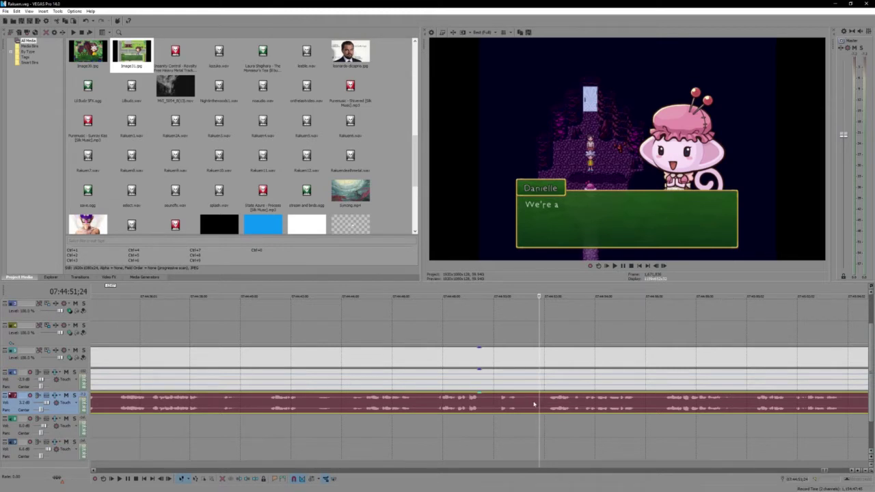
{"action": "left_click", "coordinate": [534, 406]}
{"action": "left_click", "coordinate": [529, 409]}
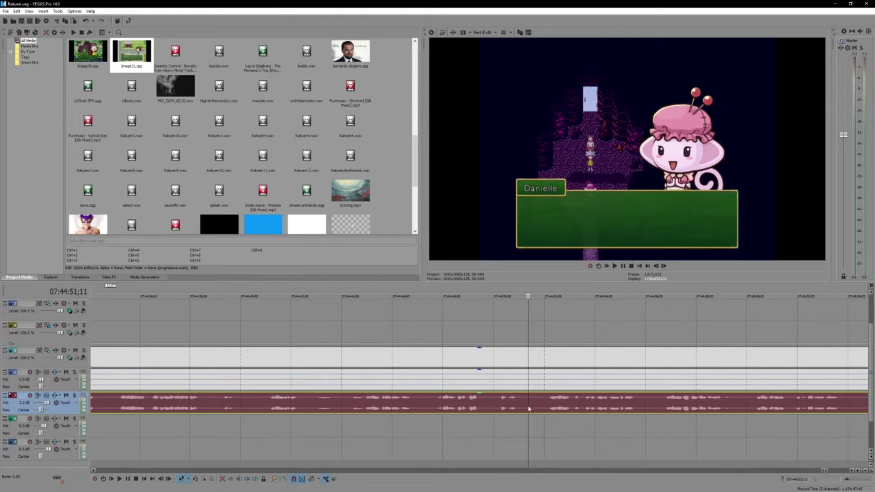
{"action": "key", "text": "space"}
{"action": "key", "text": "space"}
{"action": "key", "text": "space"}
{"action": "key", "text": "space"}
{"action": "scroll", "coordinate": [529, 403], "scroll_direction": "up", "scroll_amount": 1}
{"action": "scroll", "coordinate": [530, 403], "scroll_direction": "up", "scroll_amount": 1}
{"action": "left_click", "coordinate": [475, 411]}
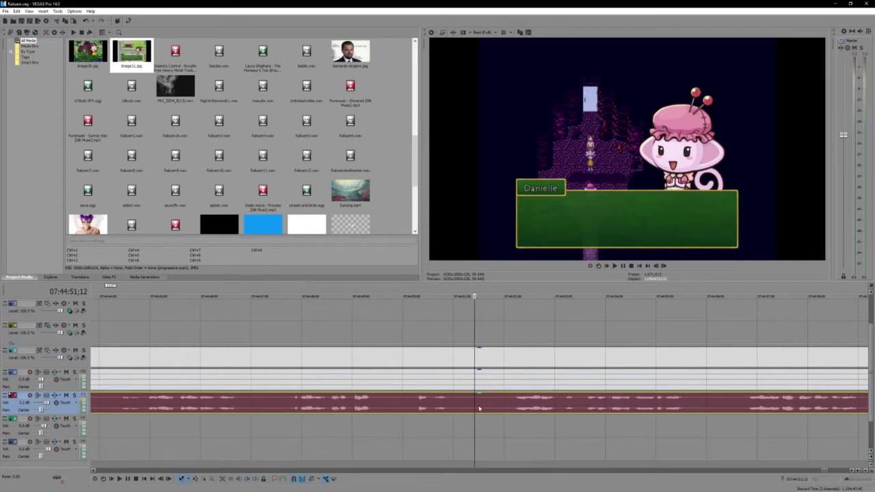
{"action": "key", "text": "space"}
{"action": "scroll", "coordinate": [483, 414], "scroll_direction": "down", "scroll_amount": 2}
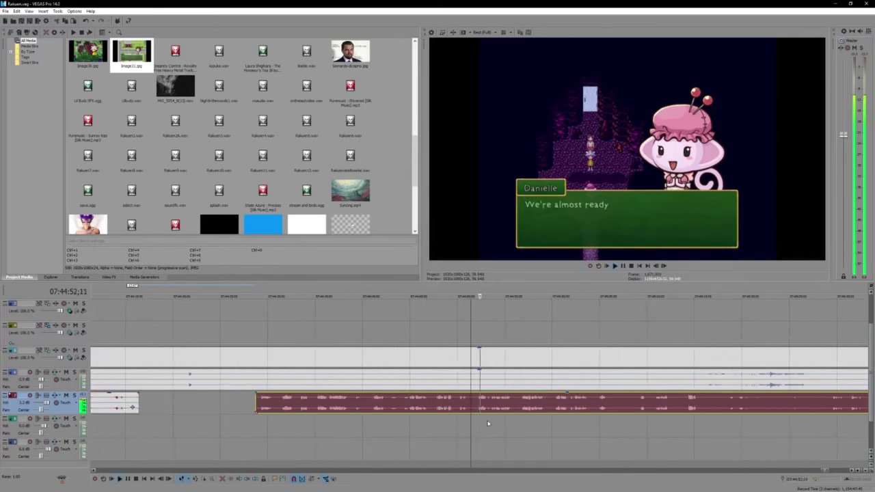
Step: Split the commentary at 07:45:06;03 and trim the second part so it starts at about 07:45:09
{"action": "scroll", "coordinate": [485, 417], "scroll_direction": "down", "scroll_amount": 2}
{"action": "scroll", "coordinate": [520, 411], "scroll_direction": "up", "scroll_amount": 1}
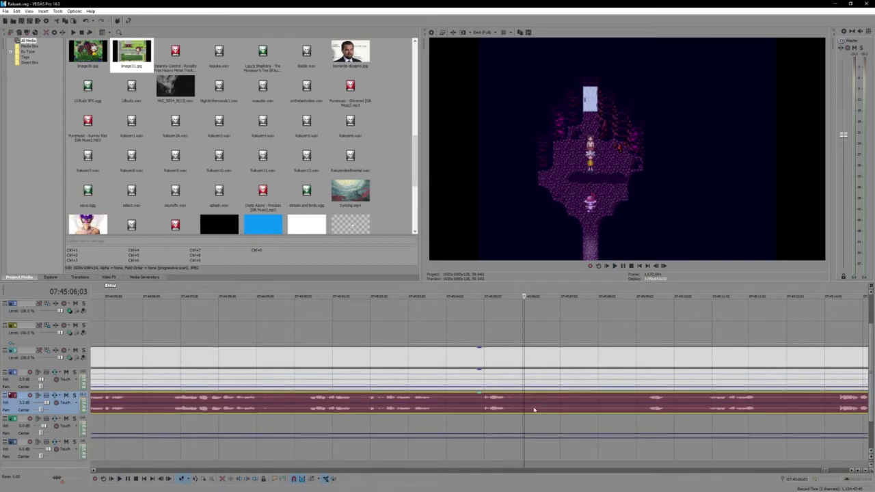
{"action": "key", "text": "s"}
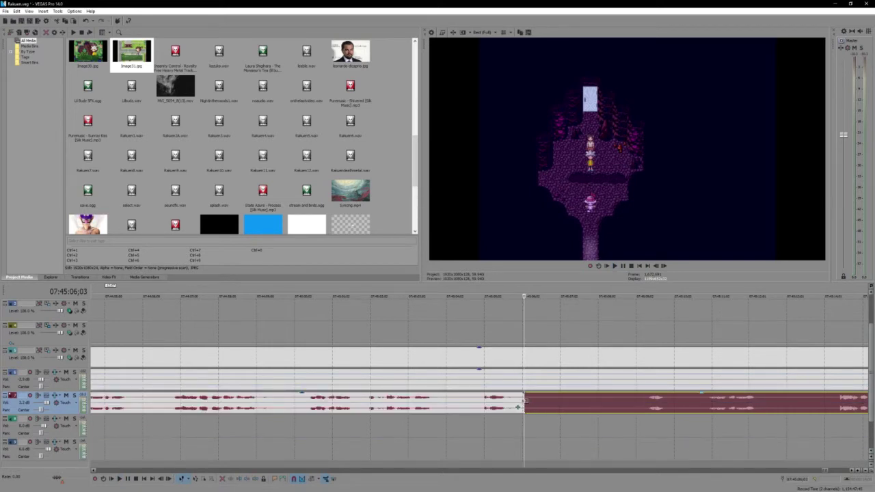
{"action": "left_click", "coordinate": [511, 406]}
{"action": "mouse_move", "coordinate": [511, 407]}
{"action": "left_mouse_down"}
{"action": "mouse_move", "coordinate": [474, 407]}
{"action": "mouse_move", "coordinate": [640, 404]}
{"action": "left_mouse_up"}
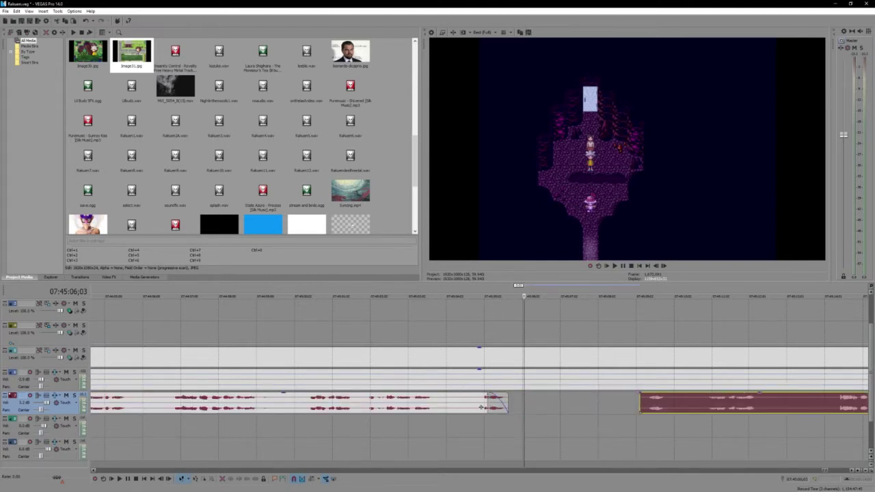
Step: Adjust the faded-out end of the commentary before the gap to just before 07:45:06 and play back the transition
{"action": "left_click", "coordinate": [451, 404]}
{"action": "key", "text": "space"}
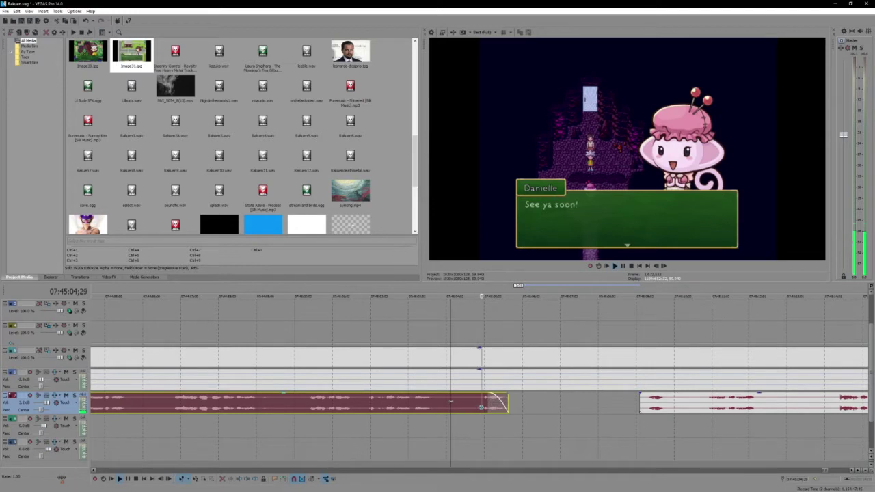
{"action": "left_click_drag", "start_coordinate": [489, 407], "coordinate": [483, 403]}
{"action": "left_click", "coordinate": [483, 403]}
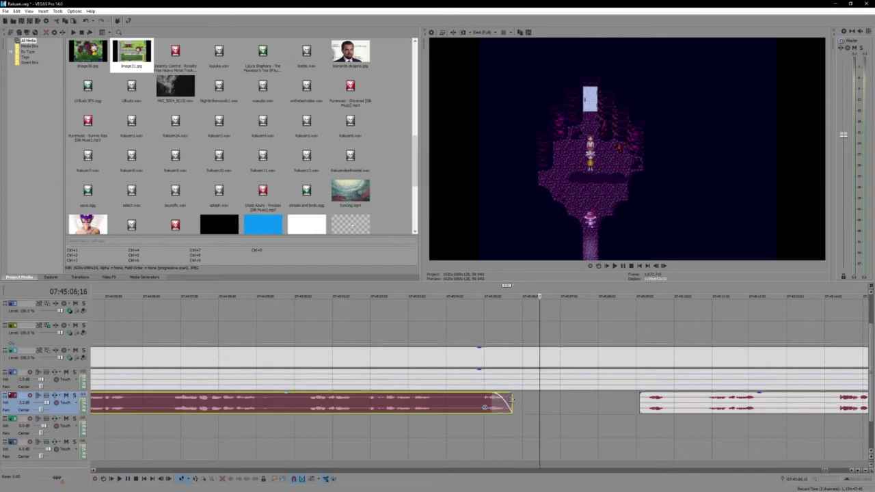
{"action": "left_click", "coordinate": [483, 400]}
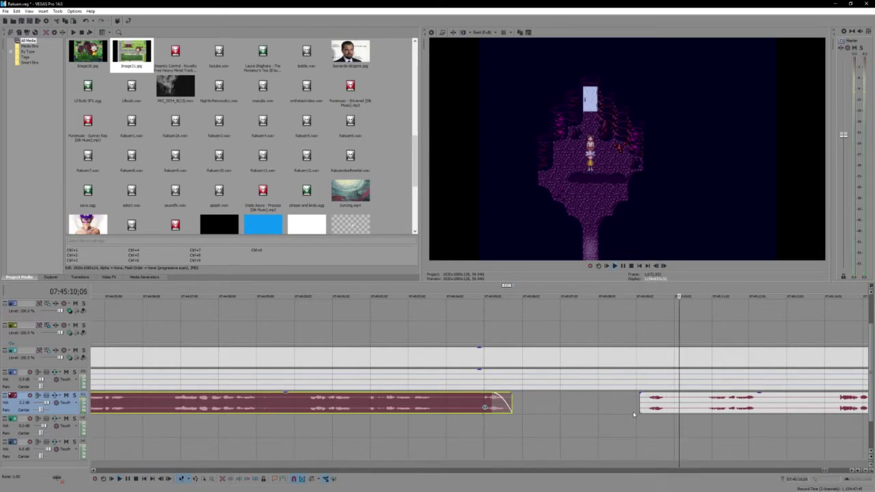
{"action": "key", "text": "space"}
{"action": "key", "text": "space"}
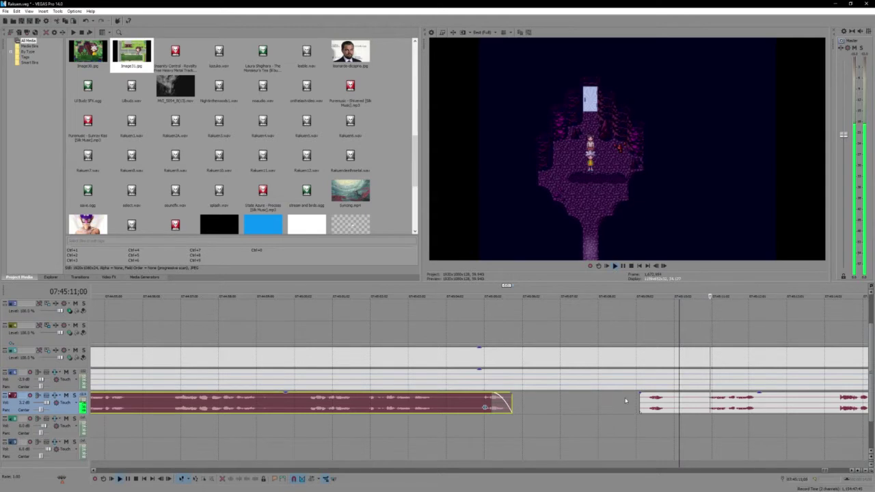
Step: Split the video, game audio and commentary at 07:45:16;15 and delete everything after the cut
{"action": "scroll", "coordinate": [629, 410], "scroll_direction": "down", "scroll_amount": 5}
{"action": "left_click", "coordinate": [599, 395]}
{"action": "scroll", "coordinate": [599, 395], "scroll_direction": "up", "scroll_amount": 2}
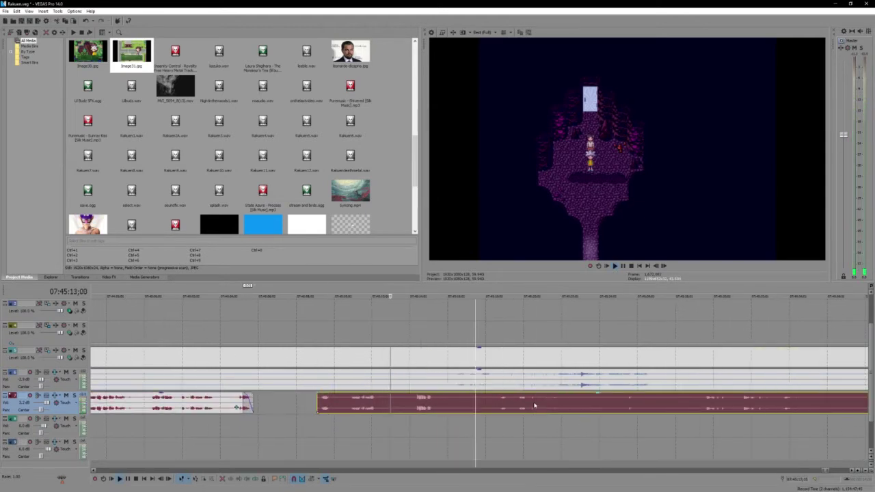
{"action": "left_click", "coordinate": [457, 386]}
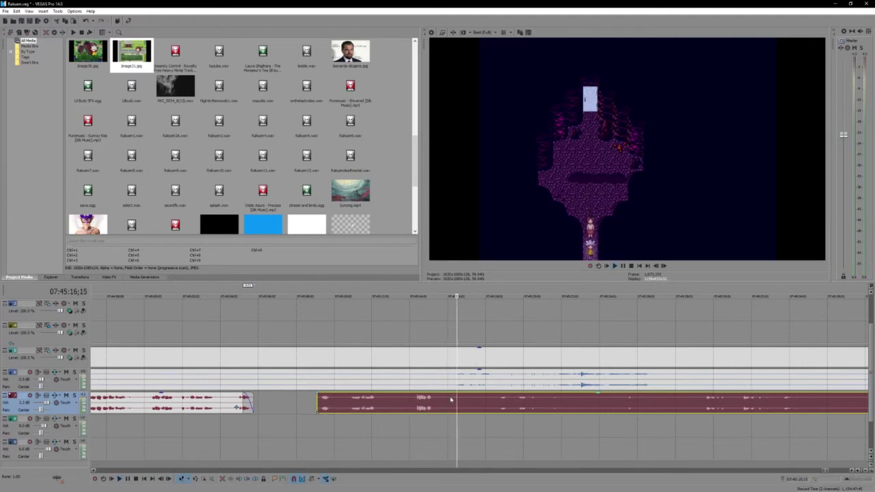
{"action": "key", "text": "s"}
{"action": "left_click", "coordinate": [464, 361]}
{"action": "key", "text": "ctrl+v"}
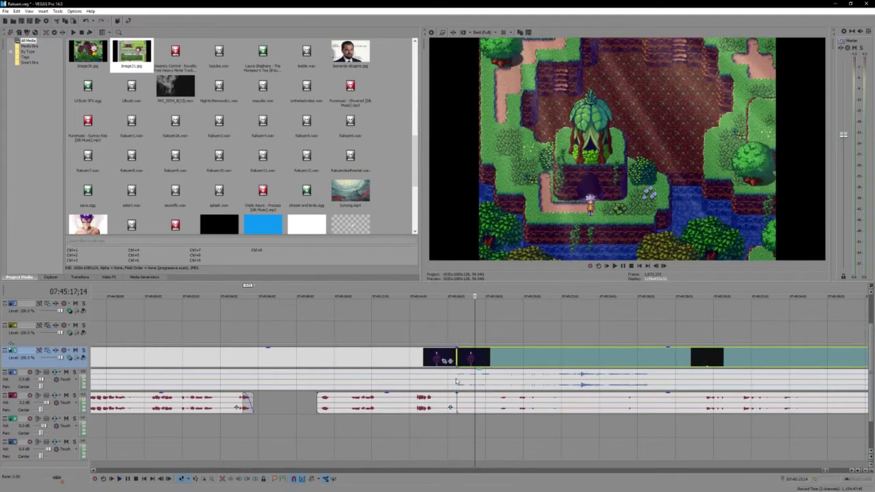
{"action": "left_click", "coordinate": [469, 367]}
{"action": "key", "text": "Delete"}
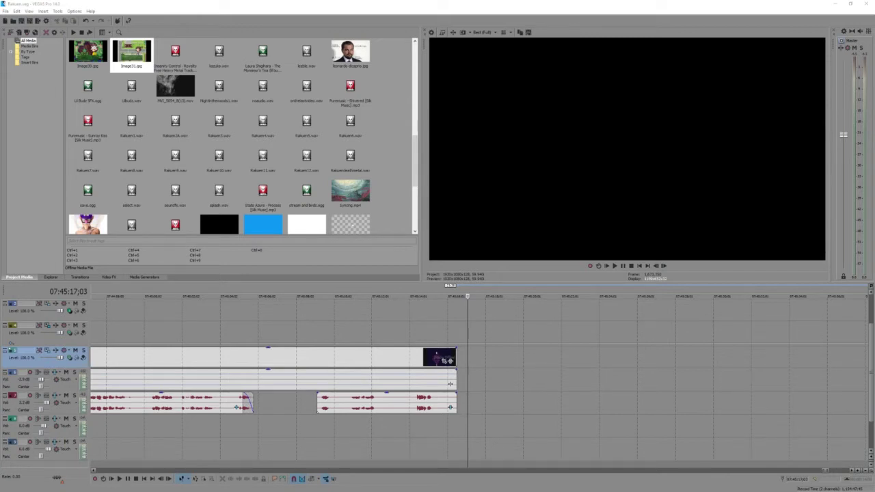
Step: Switch to foobar2000 and sample the music tracks Just You, Echoes Of The Past and Go Berzerk
{"action": "key", "text": "alt+Tab"}
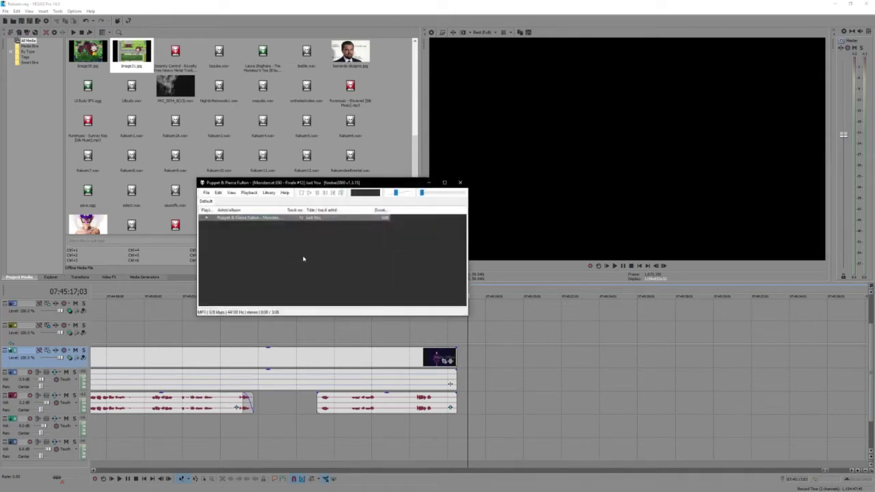
{"action": "left_click_drag", "start_coordinate": [419, 194], "coordinate": [430, 195]}
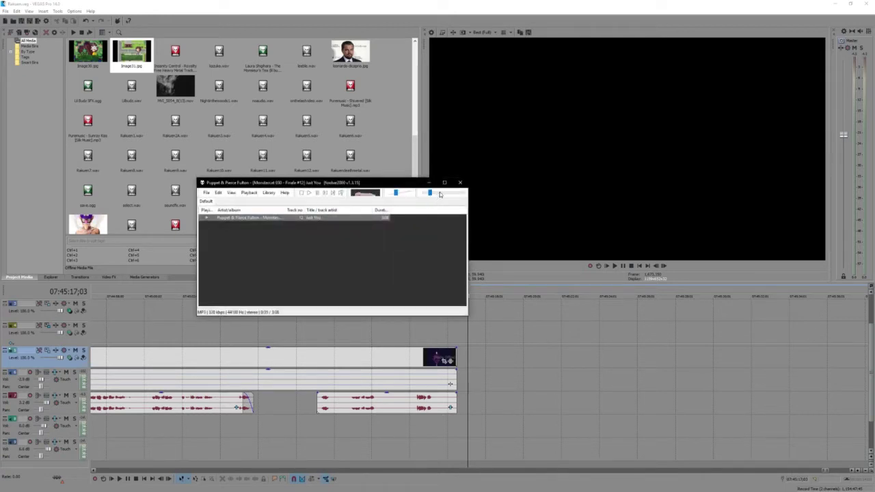
{"action": "left_click", "coordinate": [442, 194]}
{"action": "left_click", "coordinate": [461, 184]}
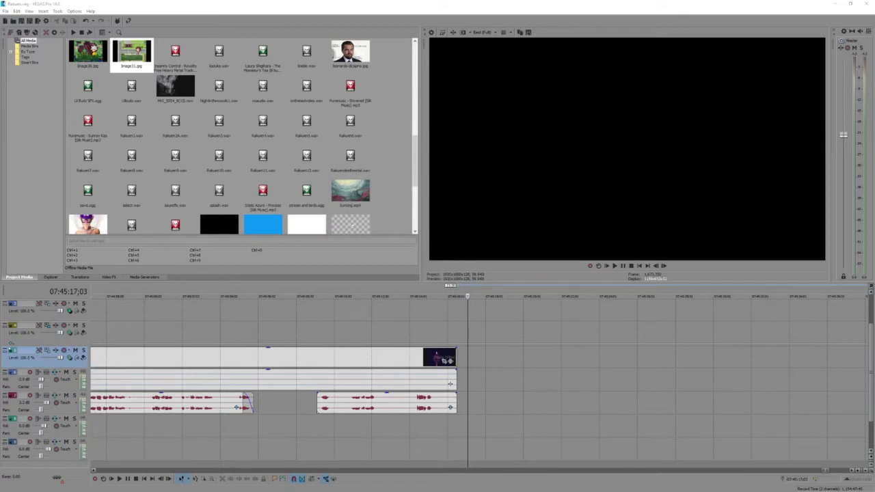
{"action": "key", "text": "alt+Tab"}
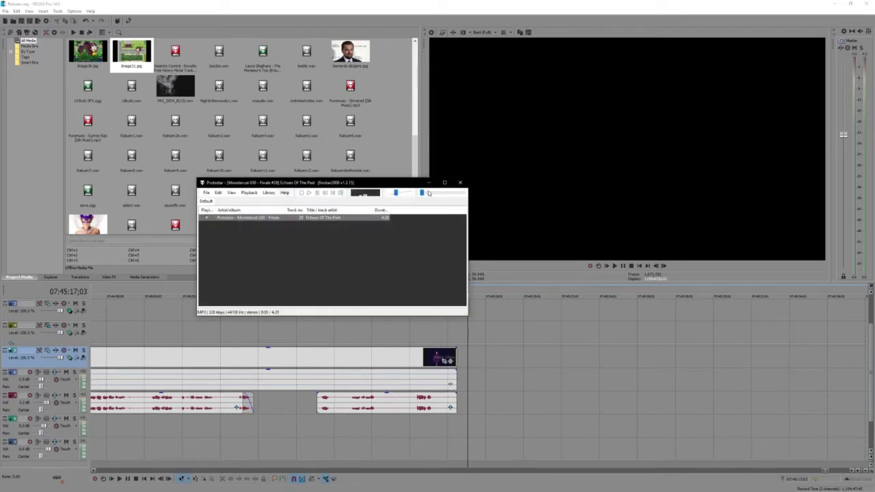
{"action": "left_click", "coordinate": [439, 195]}
{"action": "left_click", "coordinate": [460, 183]}
{"action": "key", "text": "alt+Tab"}
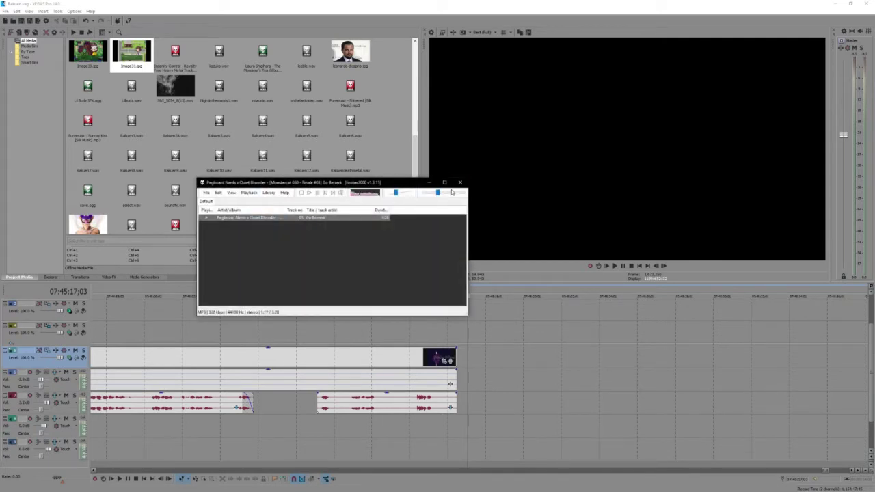
{"action": "left_click", "coordinate": [460, 184]}
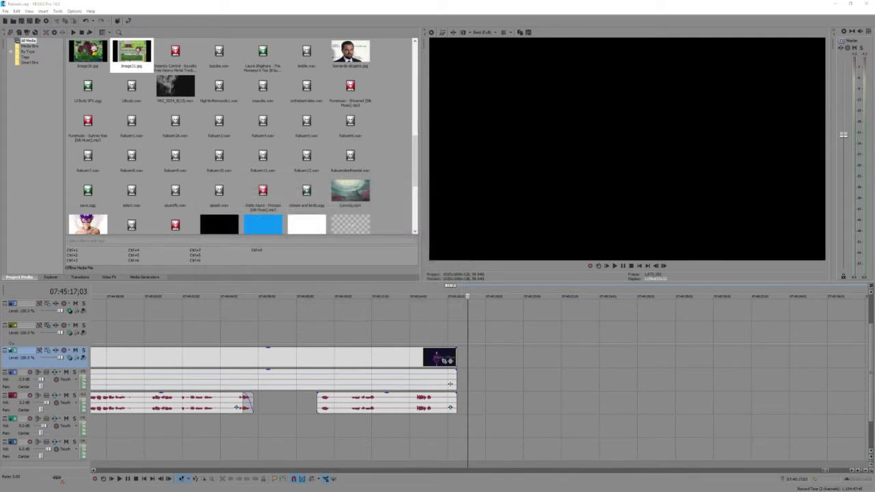
Step: Switch to foobar2000, sample the Notaker track Shimmer and close the player
{"action": "key", "text": "alt+Tab"}
{"action": "left_click_drag", "start_coordinate": [430, 194], "coordinate": [443, 197]}
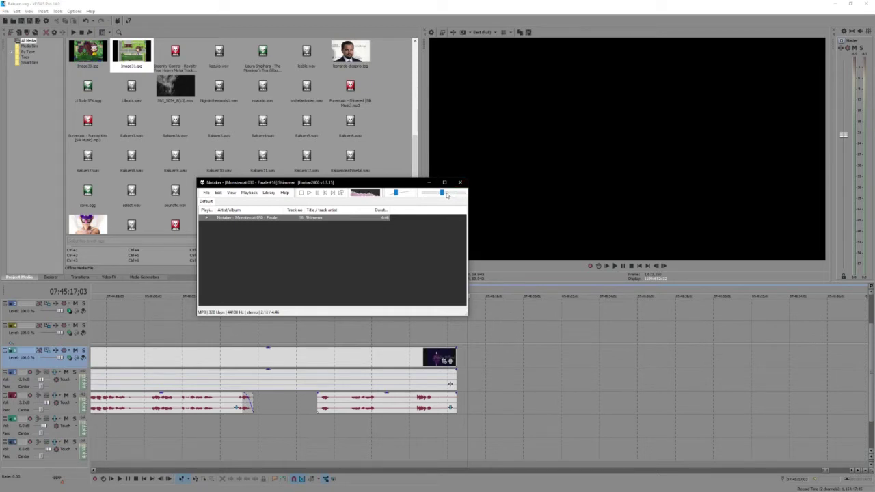
{"action": "left_click_drag", "start_coordinate": [447, 196], "coordinate": [455, 199]}
{"action": "left_click", "coordinate": [460, 182]}
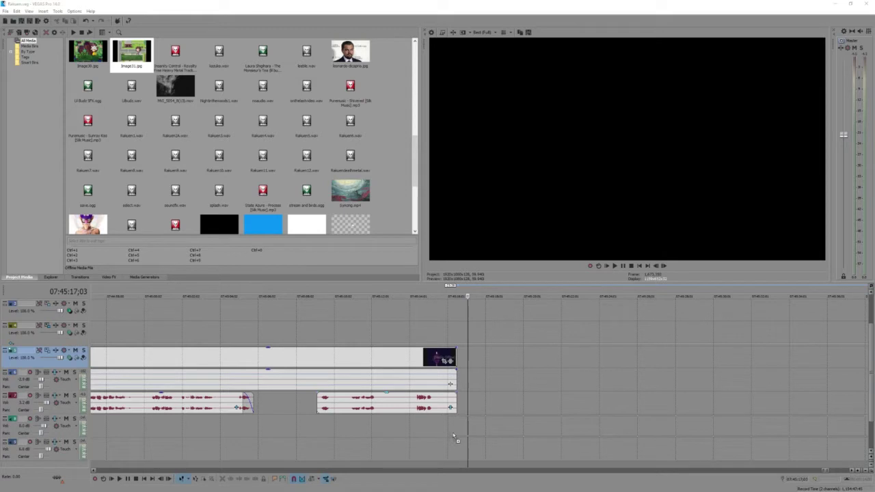
Step: Add the Notaker Shimmer file to the empty audio track below the commentary and shift it earlier so it overlaps the footage's end
{"action": "left_click_drag", "start_coordinate": [453, 435], "coordinate": [457, 436]}
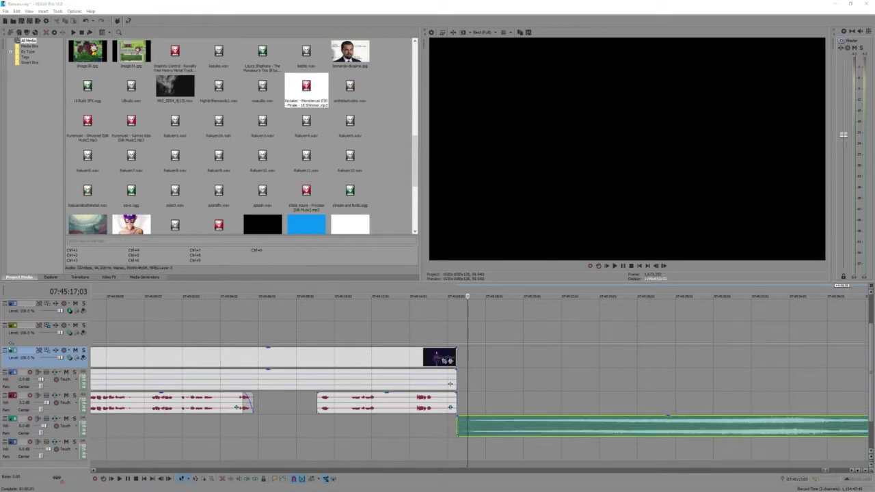
{"action": "left_click", "coordinate": [561, 432]}
{"action": "scroll", "coordinate": [561, 432], "scroll_direction": "down", "scroll_amount": 3}
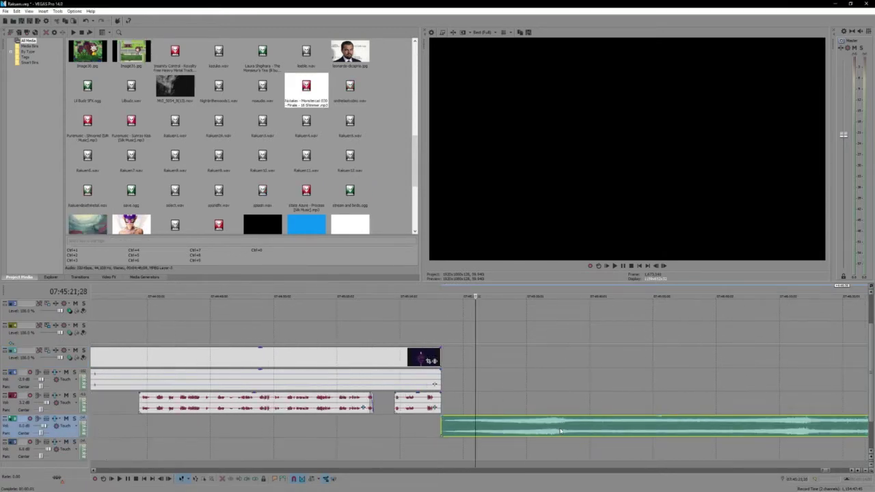
{"action": "scroll", "coordinate": [686, 448], "scroll_direction": "down", "scroll_amount": 4}
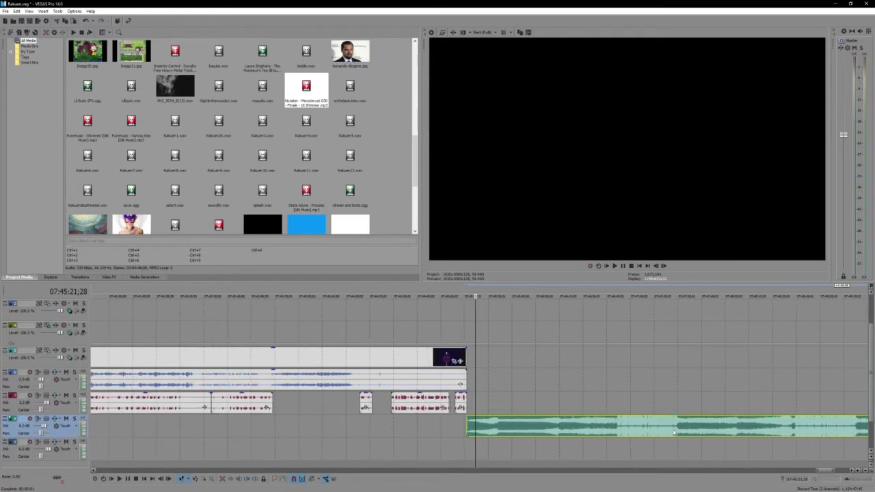
{"action": "left_click_drag", "start_coordinate": [718, 427], "coordinate": [673, 427]}
{"action": "left_click", "coordinate": [670, 428]}
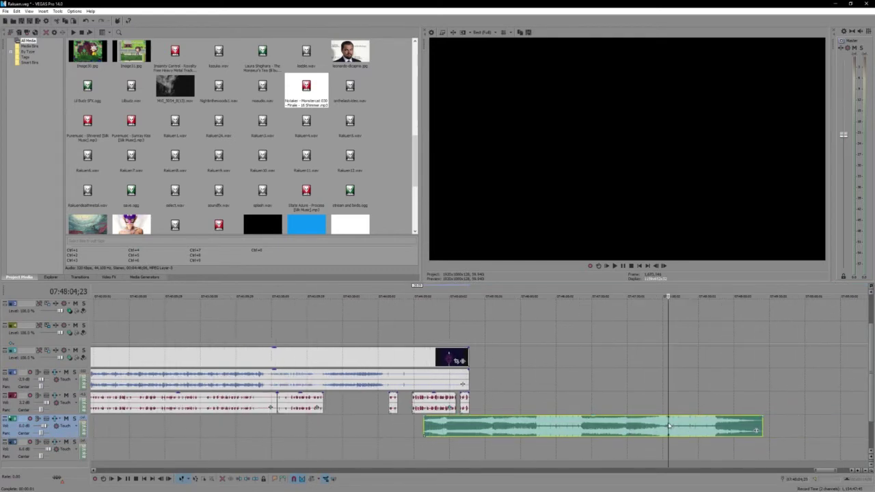
Step: Cut off the music before 07:47:58;25, just ahead of the drop, and move the remainder so it starts at about 07:45:08
{"action": "scroll", "coordinate": [482, 424], "scroll_direction": "up", "scroll_amount": 4}
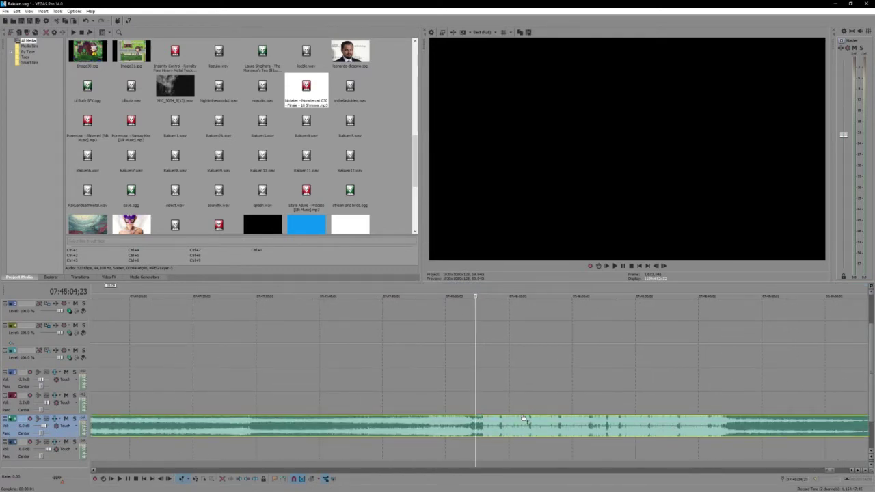
{"action": "scroll", "coordinate": [456, 425], "scroll_direction": "down", "scroll_amount": 1}
{"action": "key", "text": "space"}
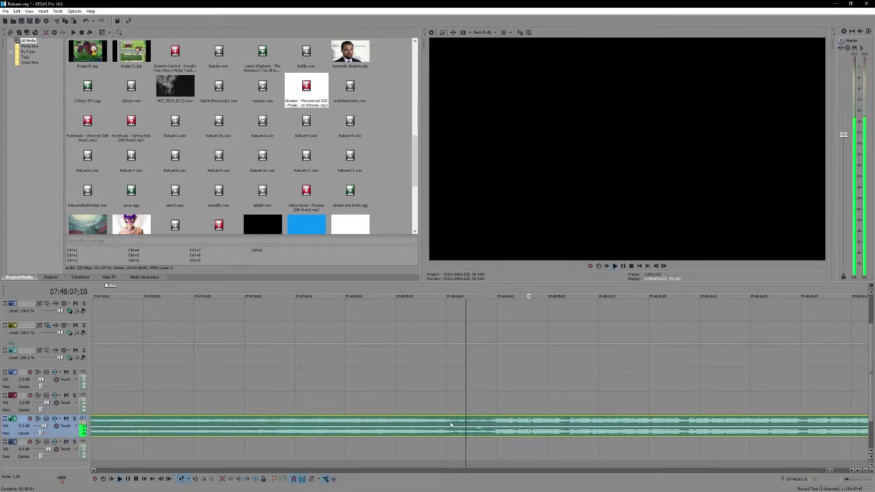
{"action": "key", "text": "space"}
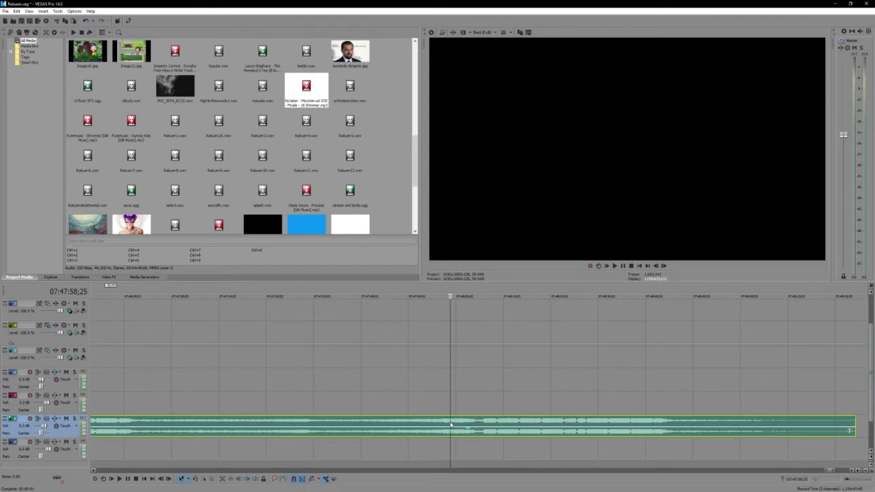
{"action": "scroll", "coordinate": [322, 423], "scroll_direction": "down", "scroll_amount": 3}
{"action": "left_click_drag", "start_coordinate": [238, 425], "coordinate": [403, 421]}
{"action": "scroll", "coordinate": [286, 425], "scroll_direction": "up", "scroll_amount": 2}
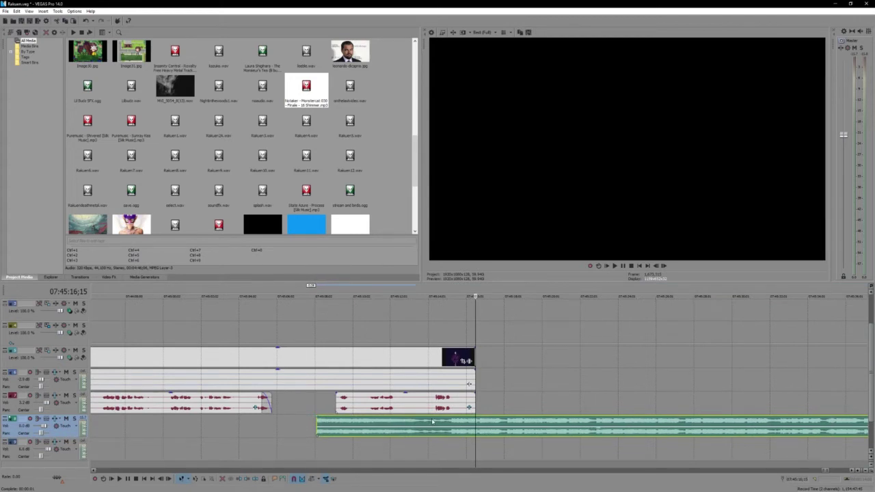
Step: Play the ending against the music and trim the end of the gameplay video to 07:45:14;12
{"action": "left_click", "coordinate": [433, 421]}
{"action": "key", "text": "space"}
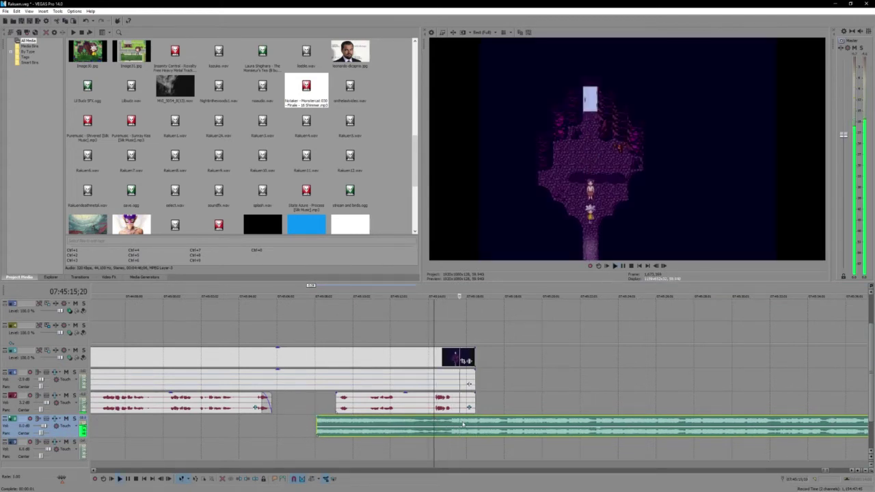
{"action": "left_click", "coordinate": [455, 357]}
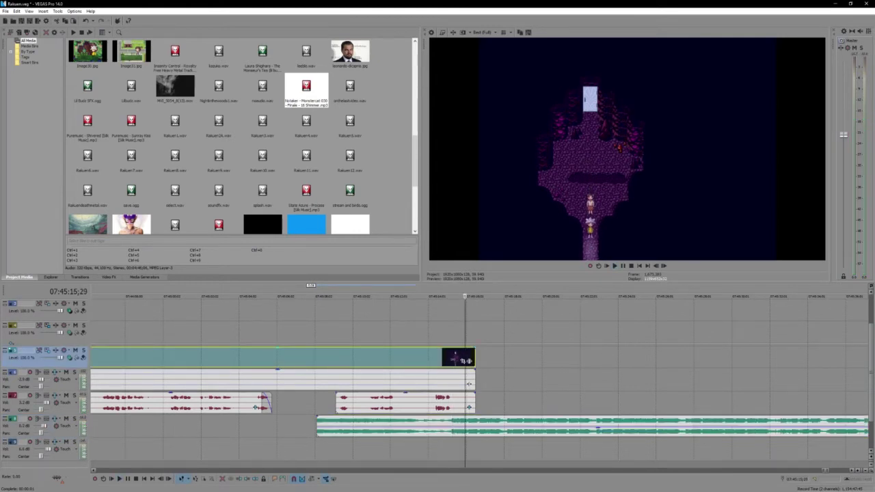
{"action": "left_click_drag", "start_coordinate": [473, 362], "coordinate": [465, 360]}
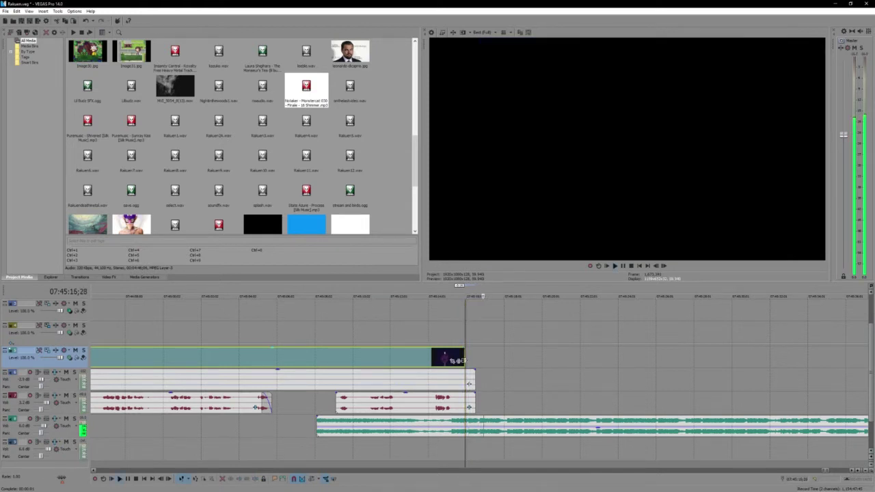
{"action": "left_click", "coordinate": [409, 361]}
{"action": "key", "text": "space"}
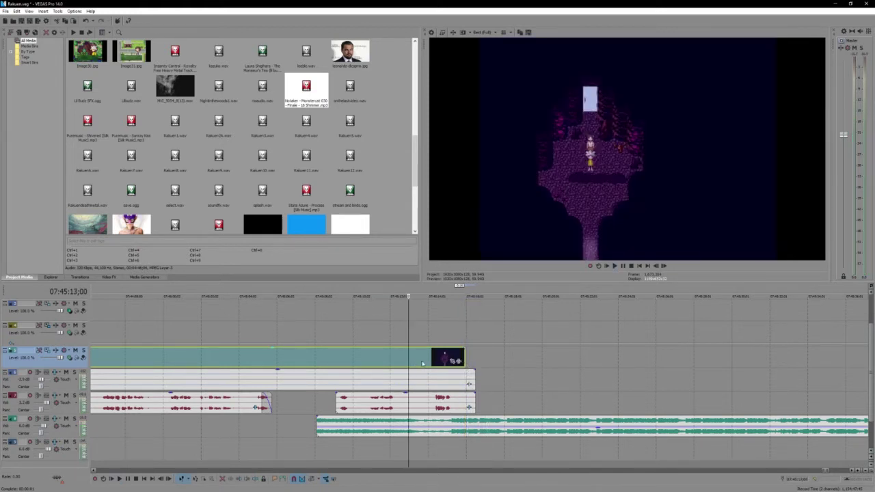
{"action": "key", "text": "Return"}
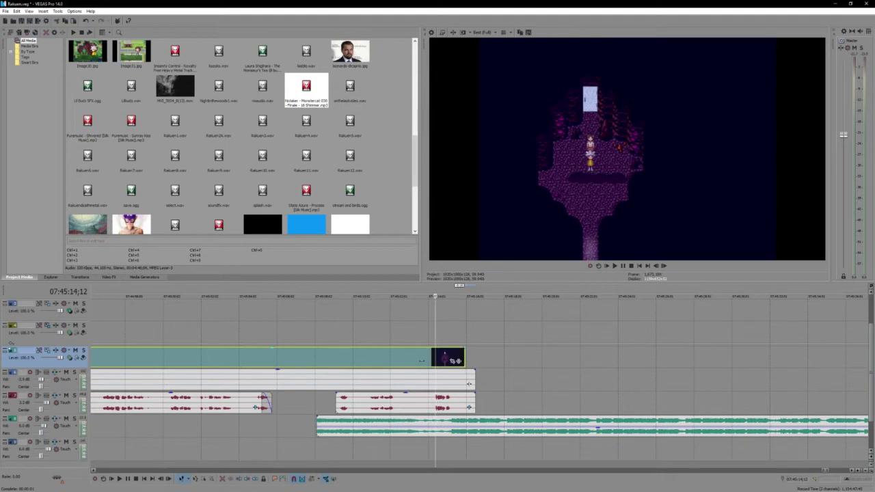
{"action": "left_click_drag", "start_coordinate": [465, 357], "coordinate": [435, 358]}
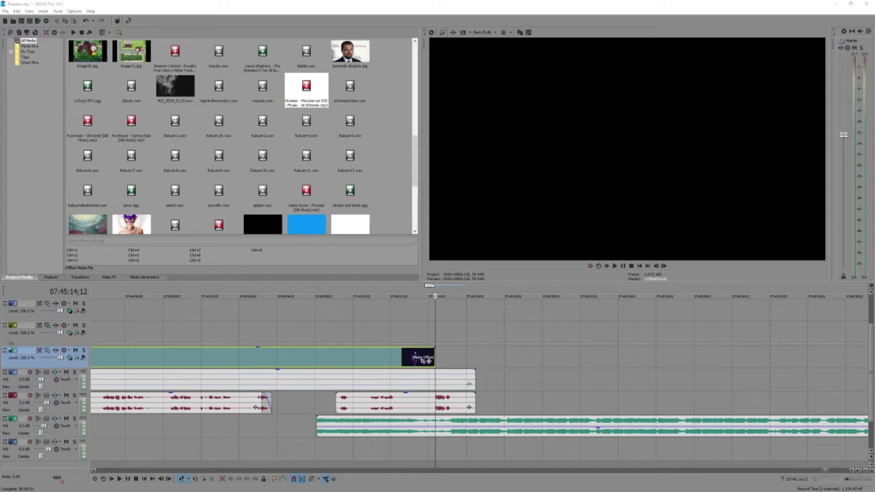
Step: Insert the party clip-art image directly after the gameplay footage and trim it to end at 07:45:15;06
{"action": "left_click_drag", "start_coordinate": [487, 340], "coordinate": [444, 365]}
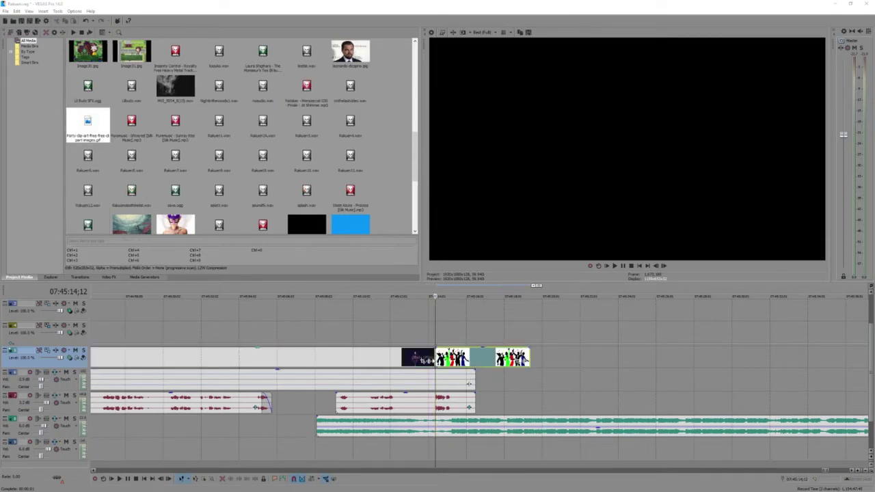
{"action": "left_click", "coordinate": [417, 356]}
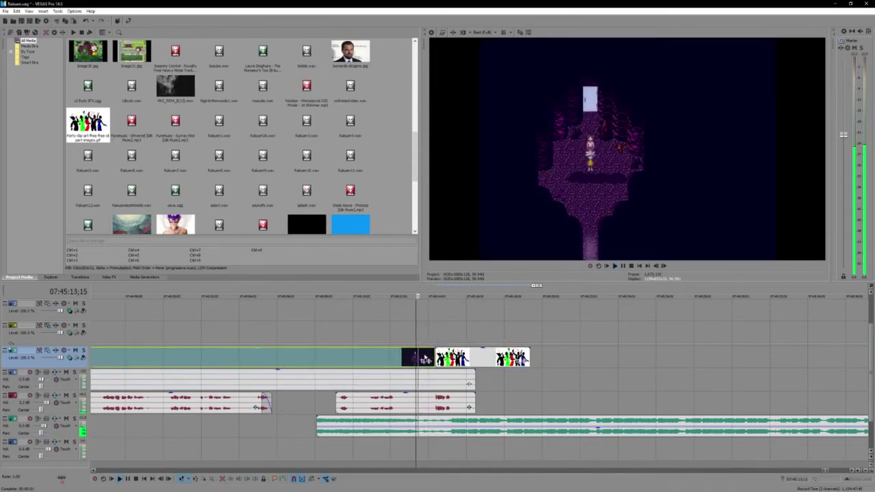
{"action": "key", "text": "space"}
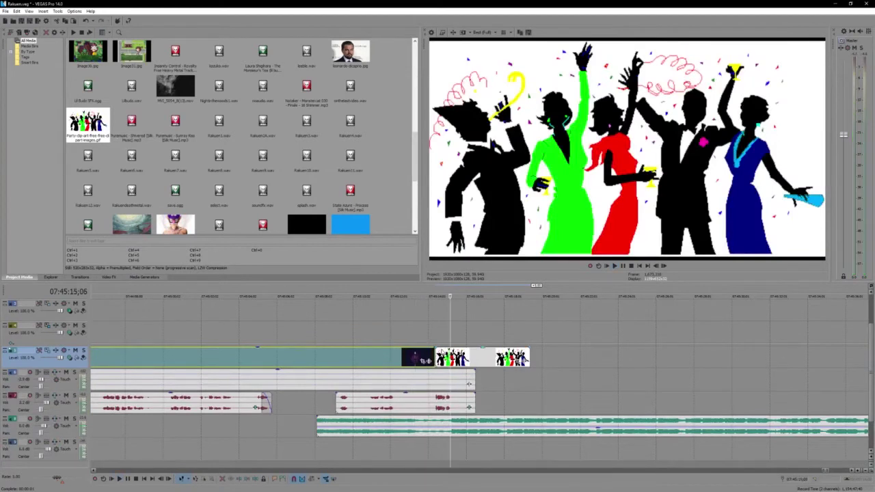
{"action": "left_click_drag", "start_coordinate": [529, 357], "coordinate": [450, 357]}
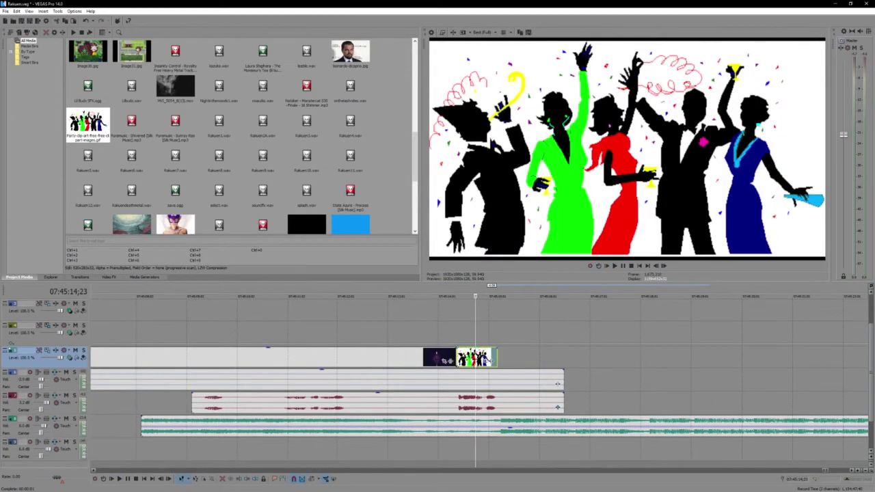
Step: Enlarge the party image's pan/crop frame to a height of 528.7 so the picture appears smaller and centred
{"action": "left_click", "coordinate": [485, 362]}
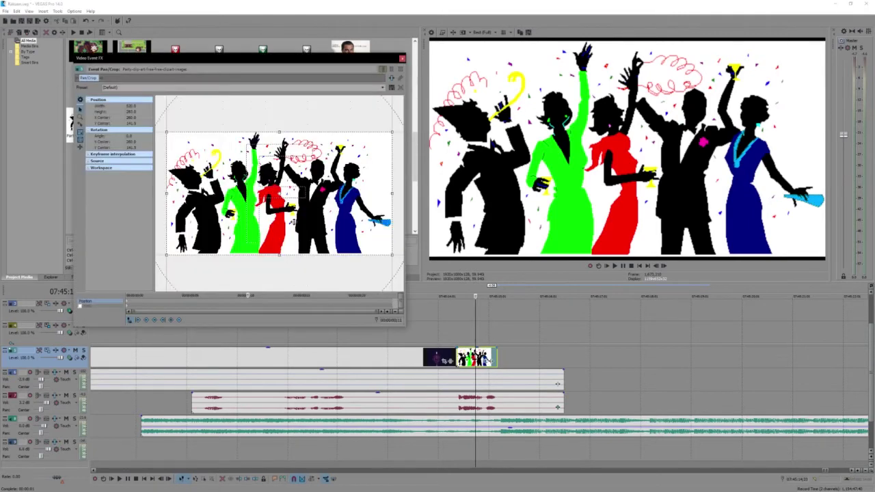
{"action": "scroll", "coordinate": [292, 222], "scroll_direction": "down", "scroll_amount": 3}
{"action": "left_click_drag", "start_coordinate": [347, 230], "coordinate": [395, 256]}
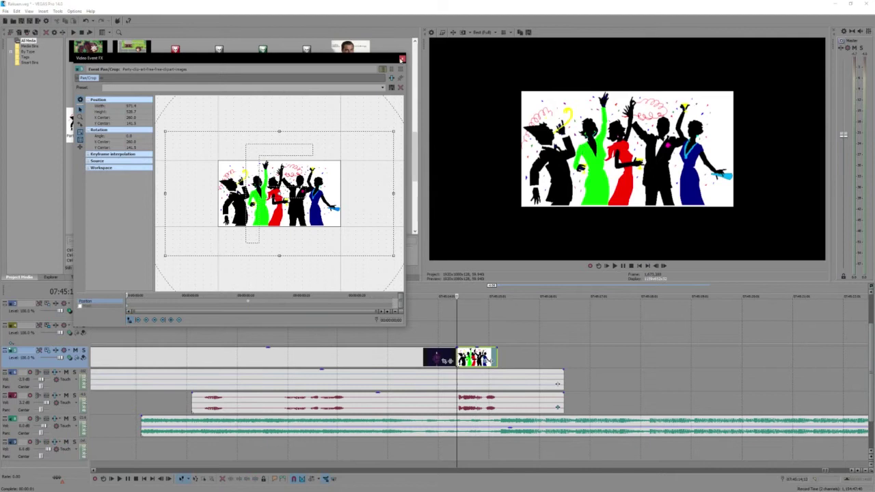
{"action": "left_click", "coordinate": [402, 58]}
Step: Extend the party image, split it at 07:45:15;09 and trim the second part to end at 07:45:15;26
{"action": "key", "text": "space"}
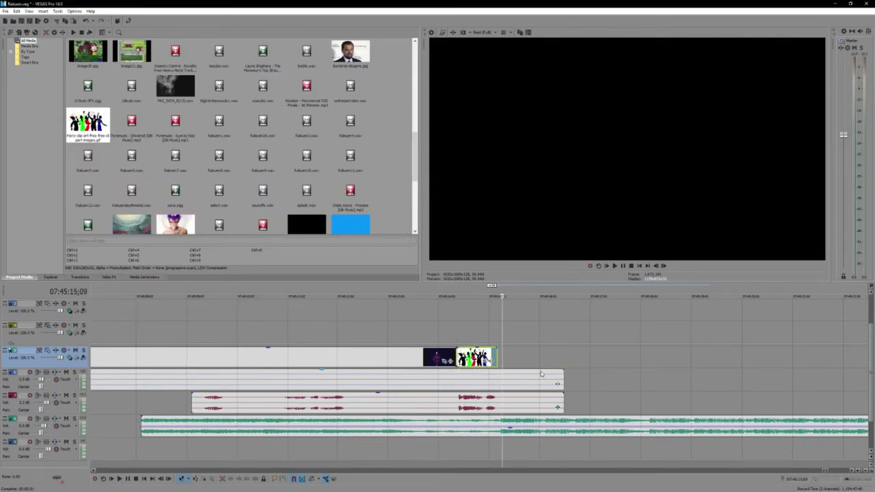
{"action": "left_click_drag", "start_coordinate": [496, 360], "coordinate": [562, 367]}
{"action": "key", "text": "space"}
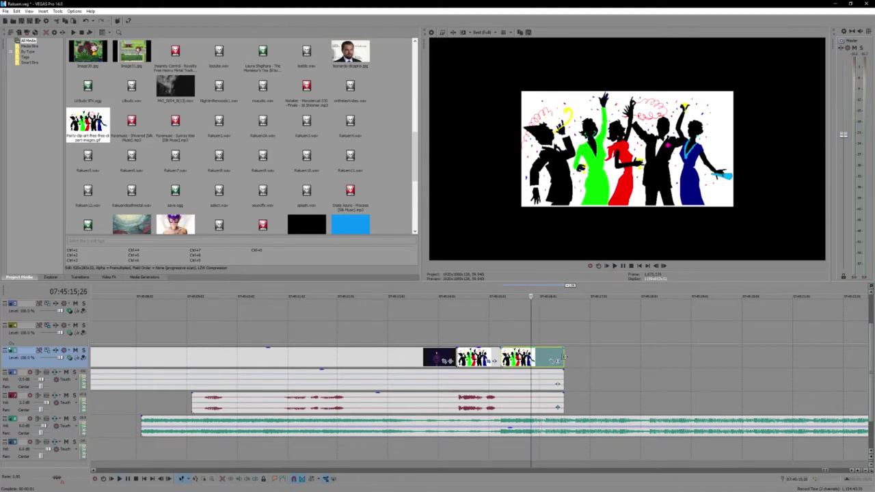
{"action": "left_click_drag", "start_coordinate": [562, 357], "coordinate": [532, 357]}
Step: Keyframe a brief pulse at the start of the first party image, with the crop height at about 506 and back to 528.7
{"action": "left_click", "coordinate": [481, 354]}
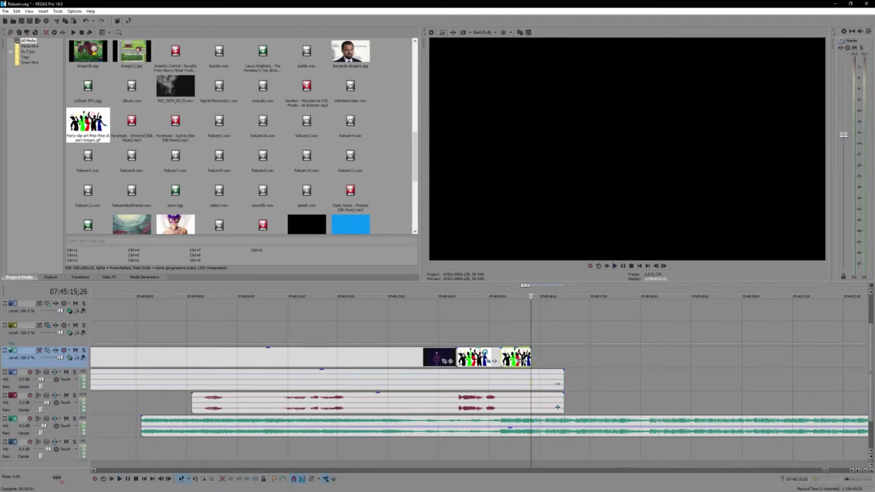
{"action": "left_click", "coordinate": [491, 361]}
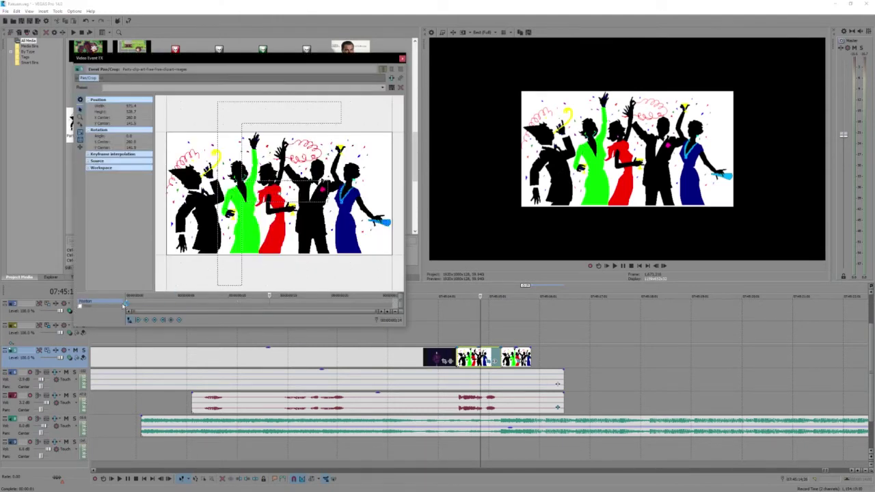
{"action": "left_click", "coordinate": [132, 303]}
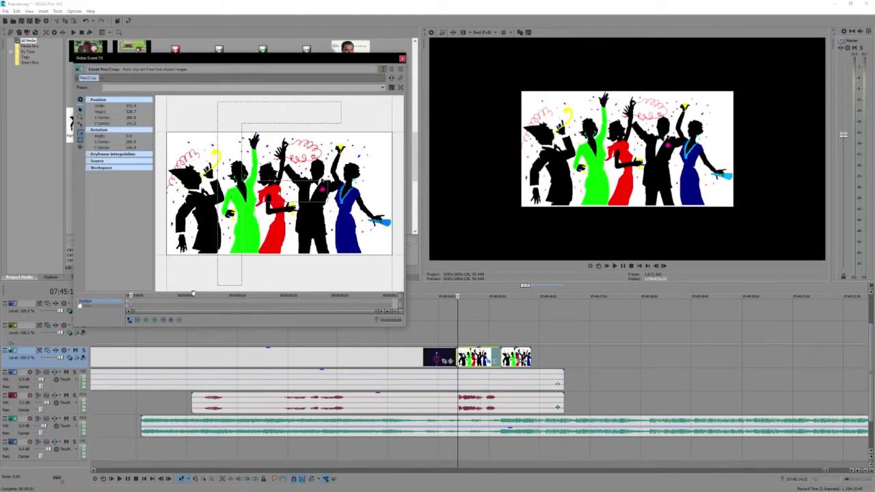
{"action": "scroll", "coordinate": [363, 253], "scroll_direction": "down", "scroll_amount": 3}
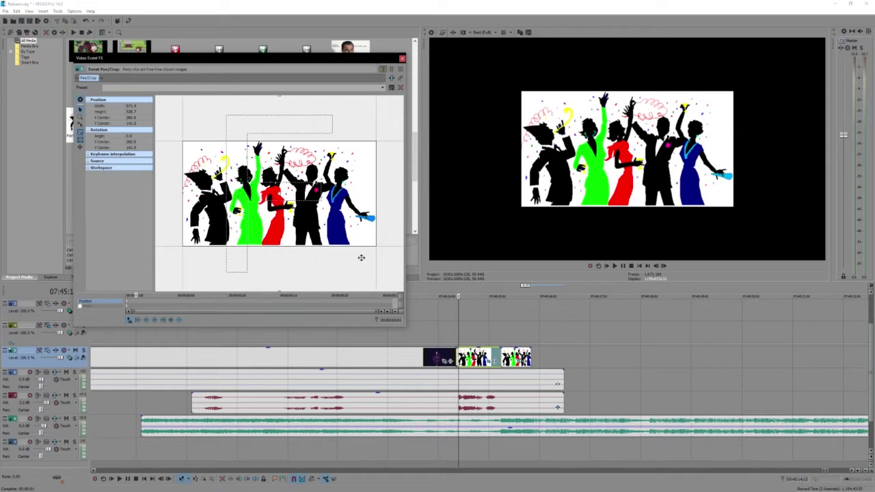
{"action": "left_click_drag", "start_coordinate": [383, 250], "coordinate": [378, 247]}
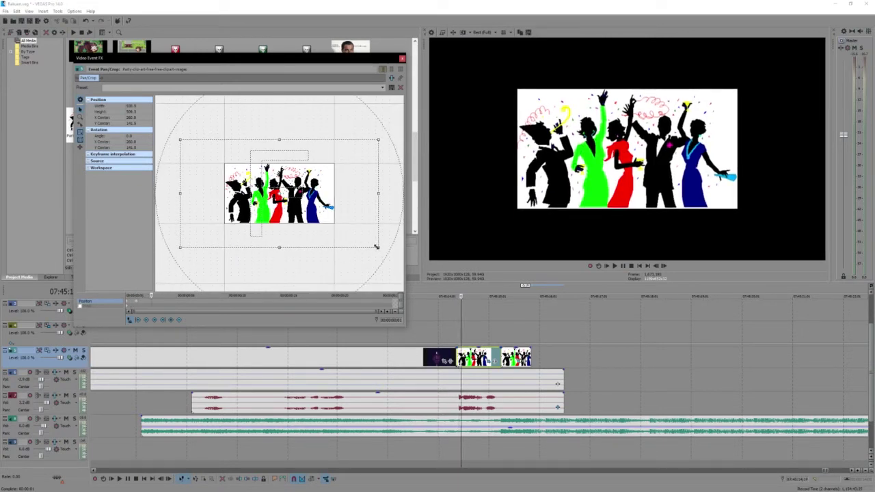
{"action": "left_click_drag", "start_coordinate": [376, 246], "coordinate": [387, 253]}
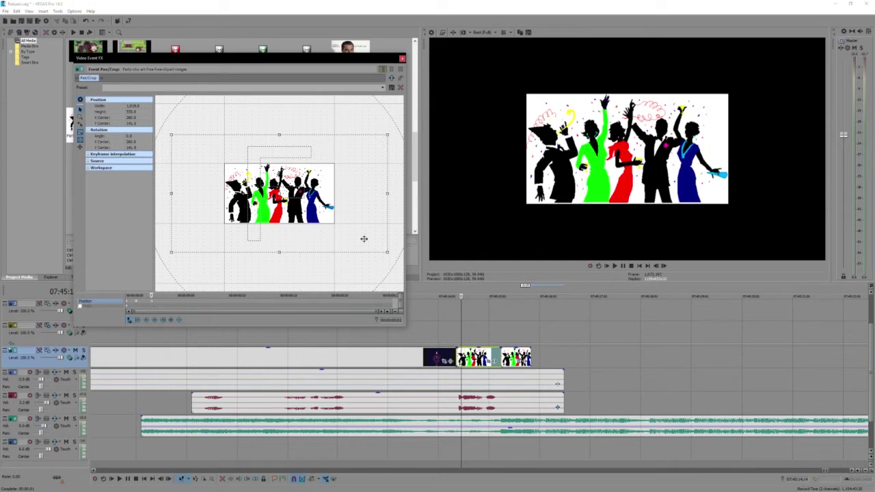
{"action": "key", "text": "ctrl+z"}
{"action": "key", "text": "ctrl+z"}
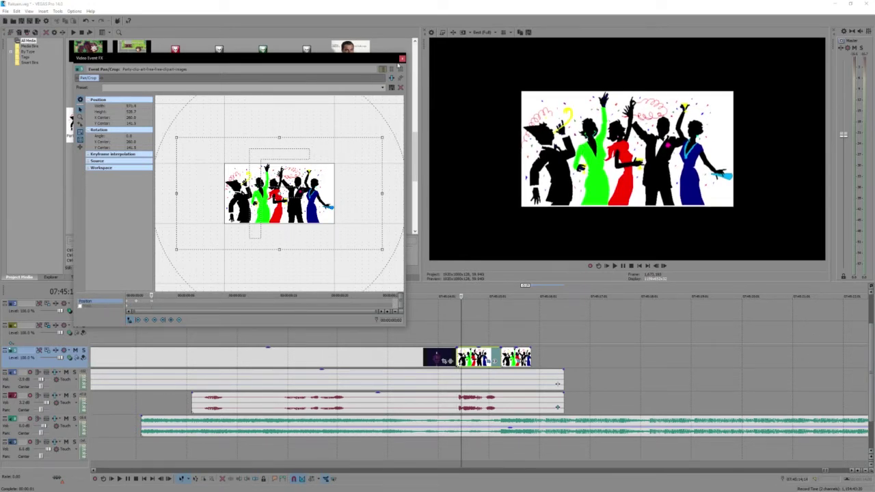
{"action": "left_click", "coordinate": [402, 58]}
Step: Play back the cut from the gameplay footage to the pulsing first party image around 07:45:14
{"action": "left_click", "coordinate": [448, 334]}
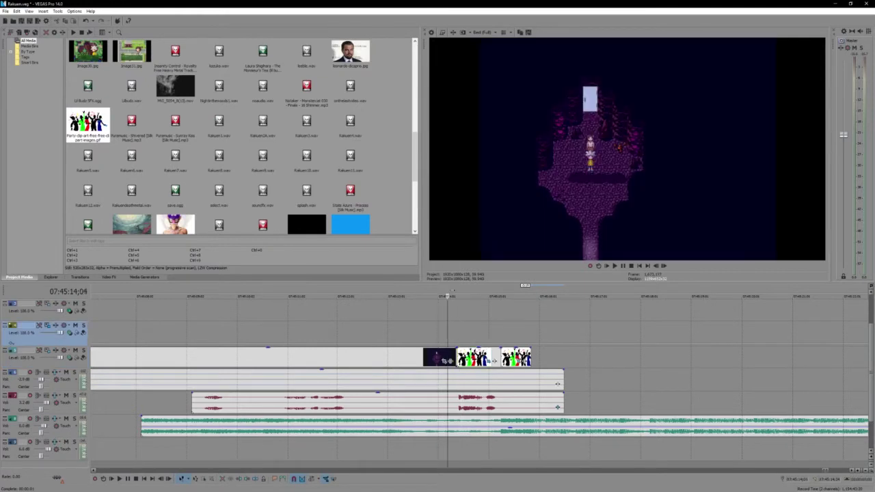
{"action": "left_click_drag", "start_coordinate": [445, 332], "coordinate": [484, 332]}
{"action": "left_click", "coordinate": [438, 330]}
{"action": "key", "text": "space"}
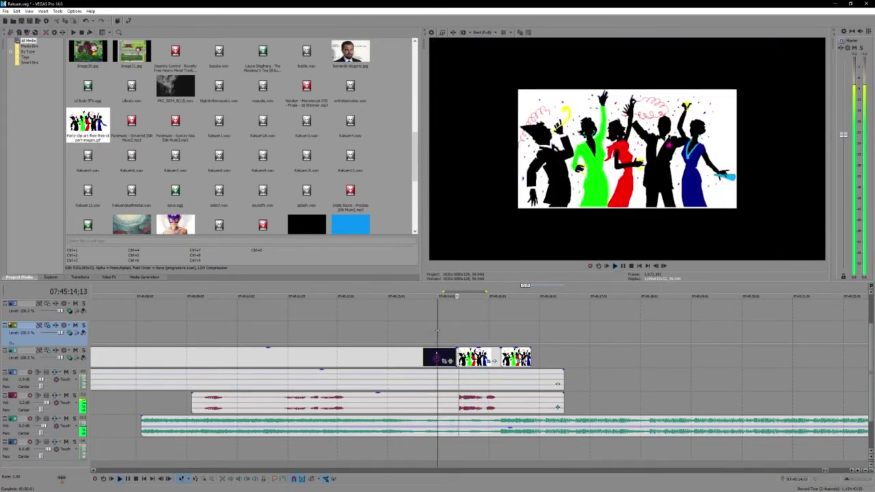
{"action": "left_click", "coordinate": [450, 335]}
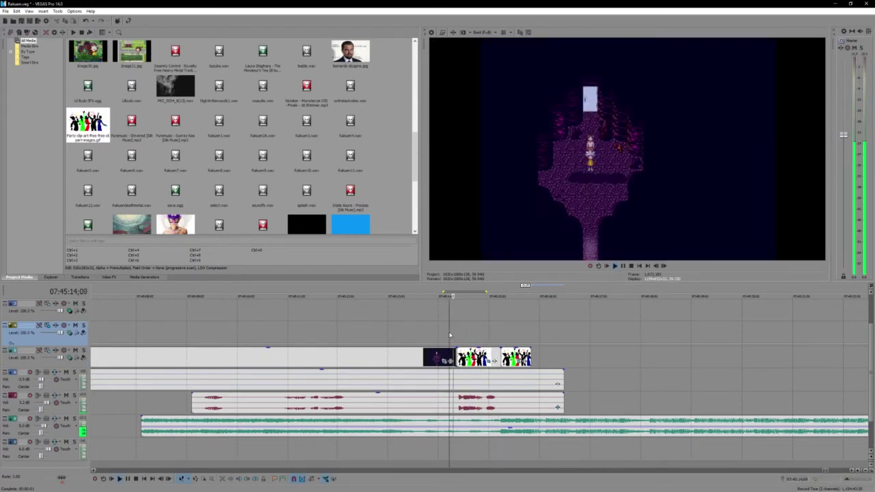
Step: Keyframe the end of the second party image's pan/crop with the frame rotated more than a full turn and enlarged to nearly twice its size
{"action": "left_click", "coordinate": [504, 361]}
{"action": "left_click", "coordinate": [523, 361]}
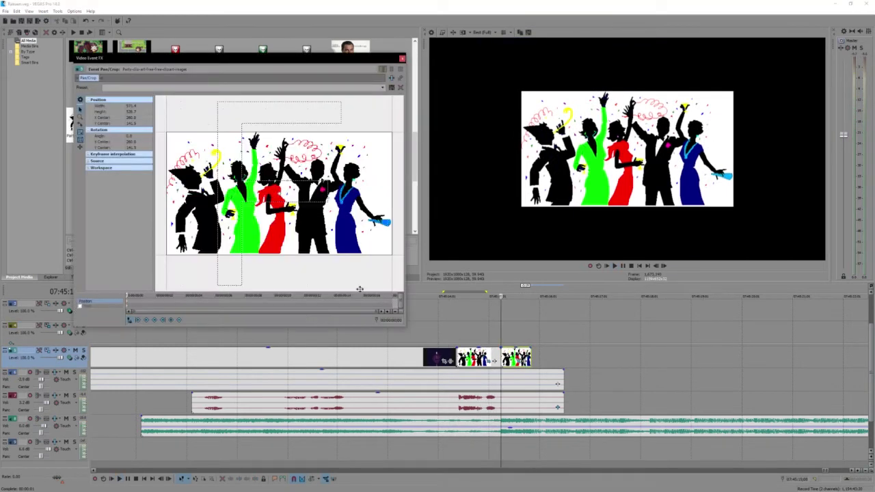
{"action": "left_click", "coordinate": [399, 301]}
{"action": "scroll", "coordinate": [344, 202], "scroll_direction": "down", "scroll_amount": 4}
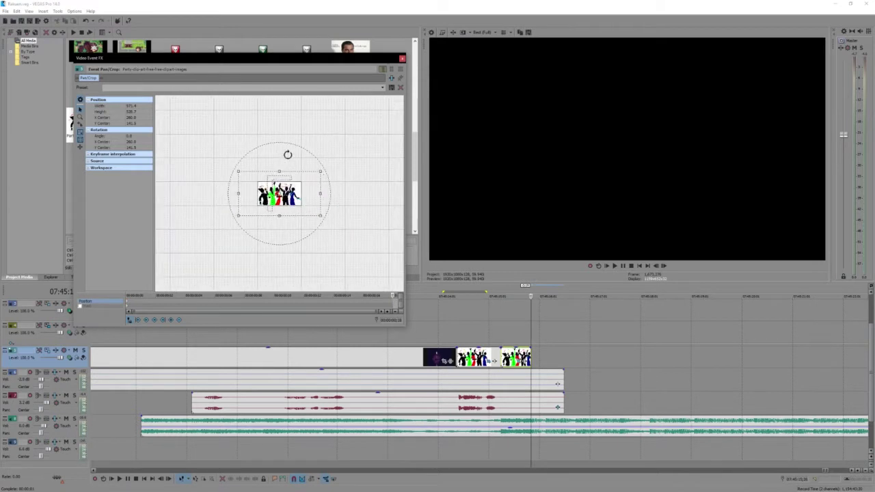
{"action": "left_click_drag", "start_coordinate": [287, 153], "coordinate": [358, 184]}
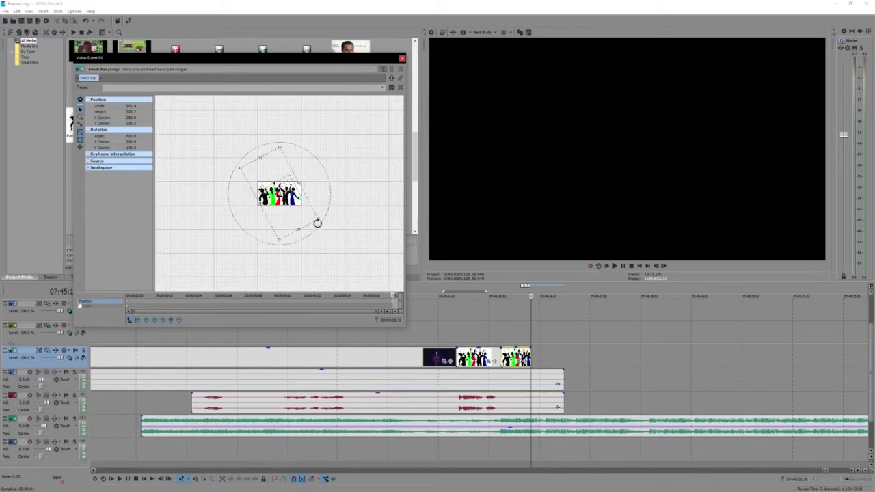
{"action": "left_click_drag", "start_coordinate": [318, 220], "coordinate": [353, 241]}
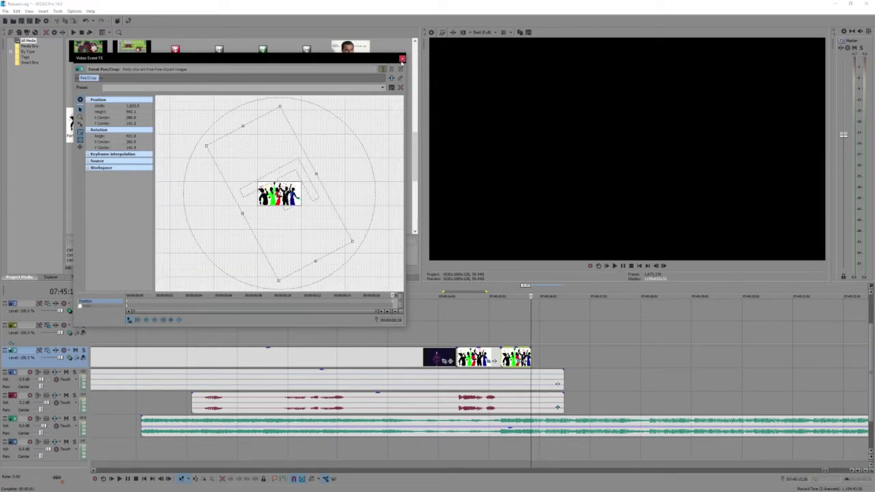
{"action": "left_click", "coordinate": [402, 59]}
Step: Play back the range from 07:45:13;19 across both party images to check the pulse and the spin
{"action": "left_click", "coordinate": [439, 328]}
{"action": "left_click_drag", "start_coordinate": [537, 328], "coordinate": [465, 329]}
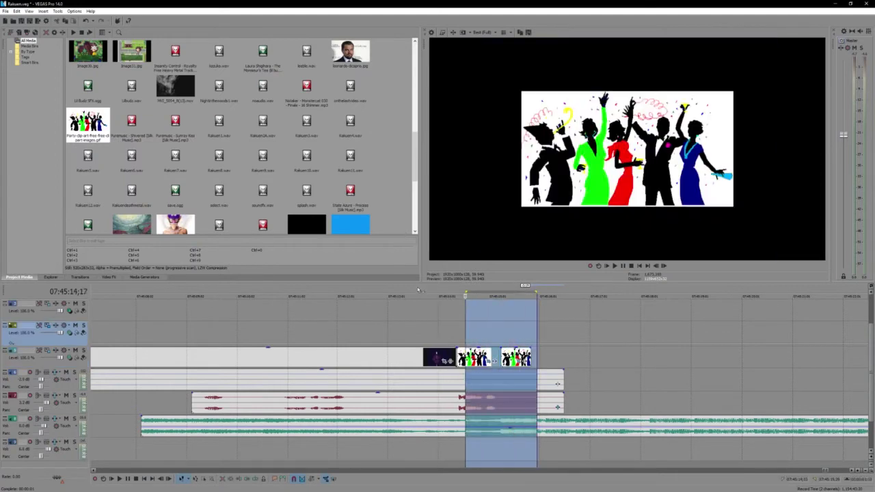
{"action": "left_click_drag", "start_coordinate": [467, 294], "coordinate": [417, 373]}
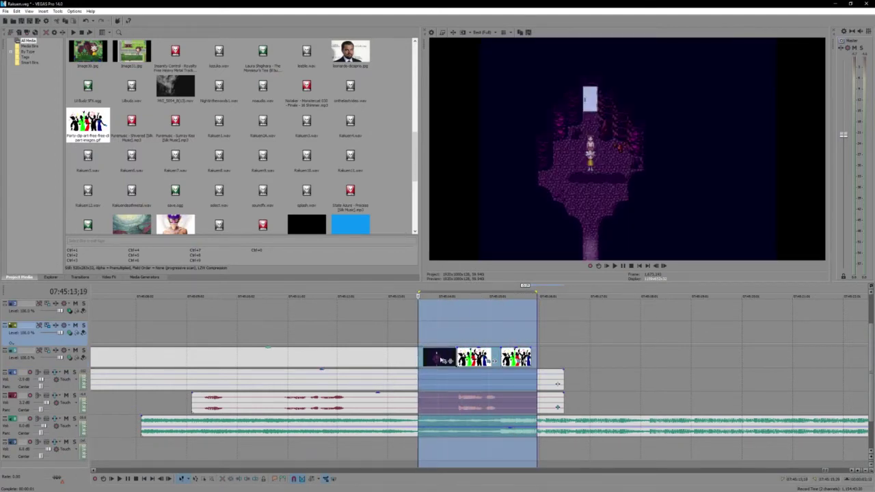
{"action": "key", "text": "space"}
{"action": "key", "text": "space"}
{"action": "key", "text": "space"}
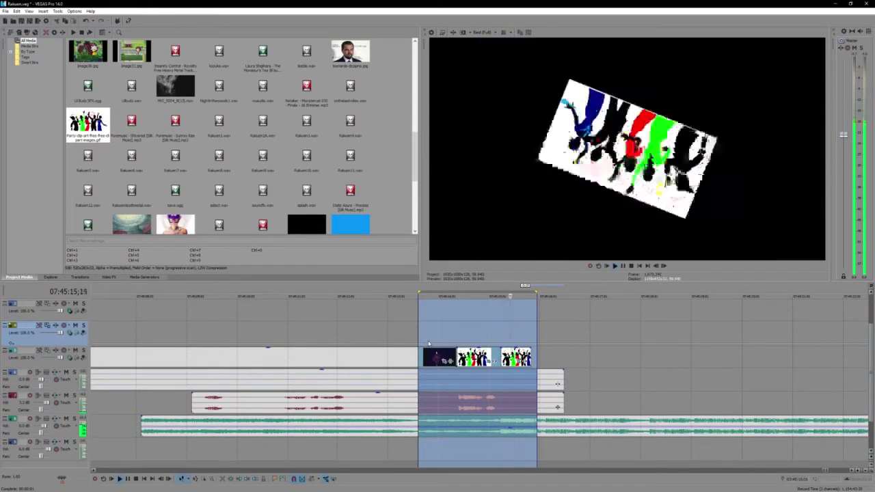
{"action": "key", "text": "space"}
{"action": "left_click", "coordinate": [441, 337]}
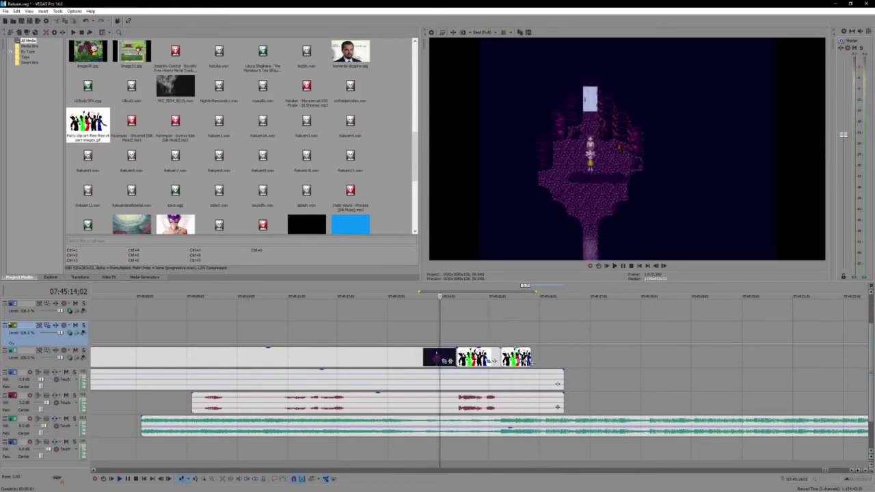
Step: Insert a VEGAS Titles & Text event right after the second party image at 07:45:15;26, using the More to Come preset
{"action": "left_click", "coordinate": [532, 358]}
{"action": "right_click", "coordinate": [539, 360]}
{"action": "left_click", "coordinate": [568, 470]}
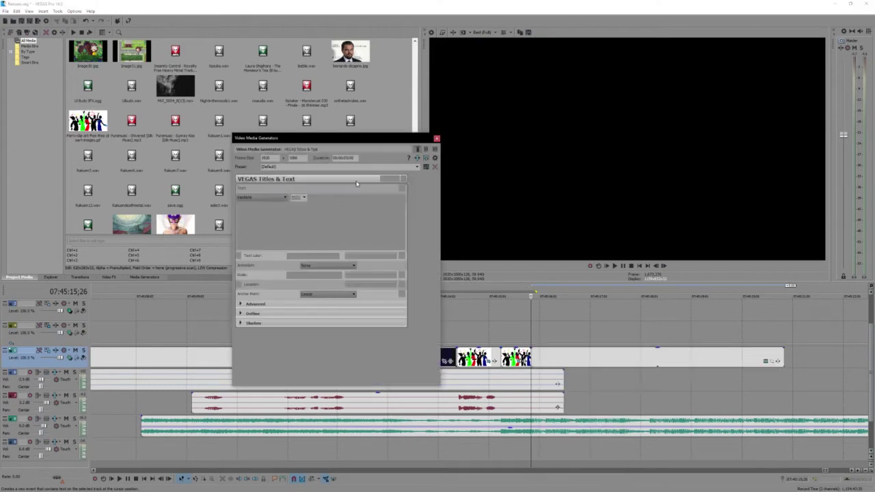
{"action": "left_click", "coordinate": [417, 167]}
{"action": "left_click", "coordinate": [287, 290]}
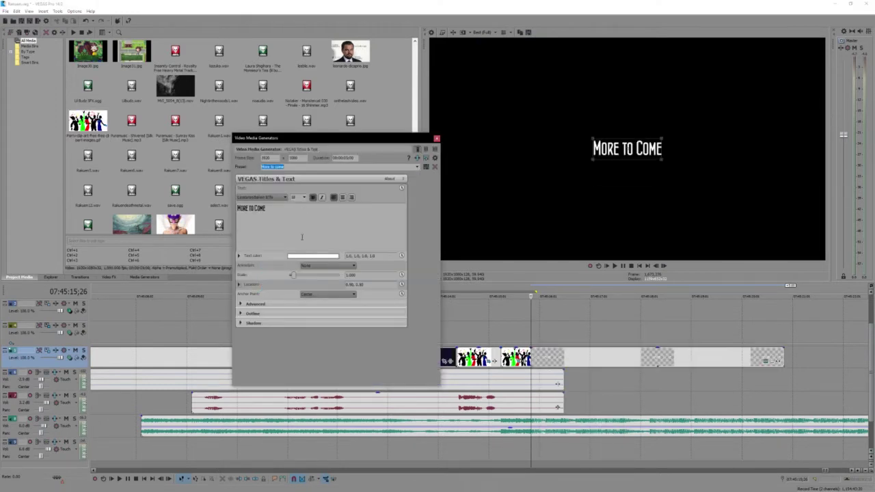
{"action": "left_click", "coordinate": [437, 139]}
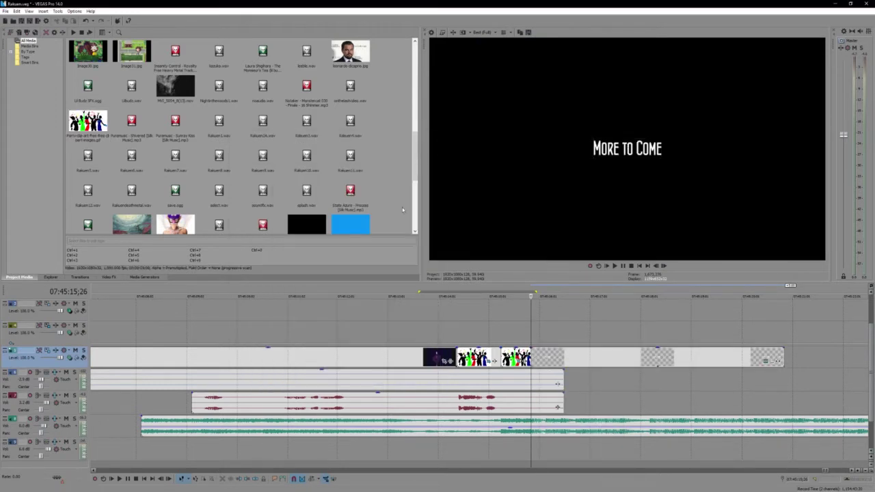
Step: Fade the ending music in from its start up to the drop and play back the result
{"action": "scroll", "coordinate": [379, 405], "scroll_direction": "down", "scroll_amount": 3}
{"action": "left_click_drag", "start_coordinate": [328, 428], "coordinate": [466, 455]}
{"action": "left_click", "coordinate": [333, 399]}
{"action": "key", "text": "space"}
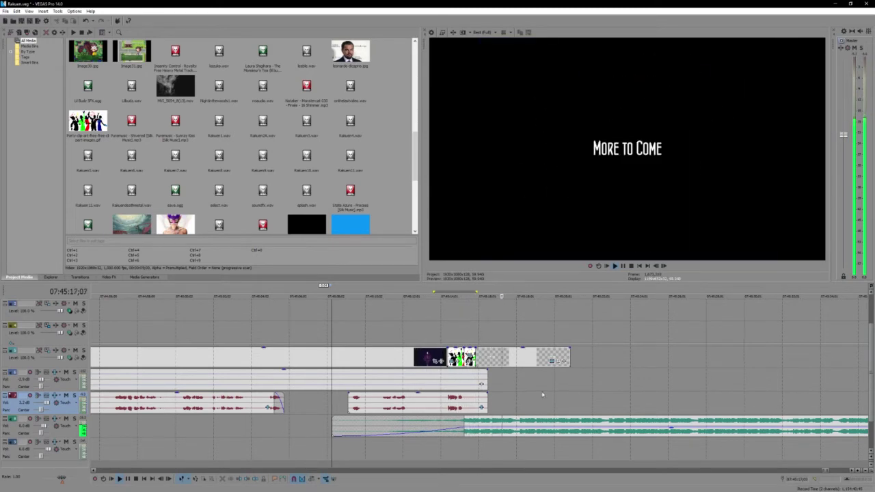
Step: Extend the More to Come title to 07:45:40;00 and fade it out gradually from 07:45:21;27
{"action": "scroll", "coordinate": [527, 398], "scroll_direction": "down", "scroll_amount": 3}
{"action": "left_click", "coordinate": [586, 363]}
{"action": "left_click_drag", "start_coordinate": [590, 360], "coordinate": [582, 359]}
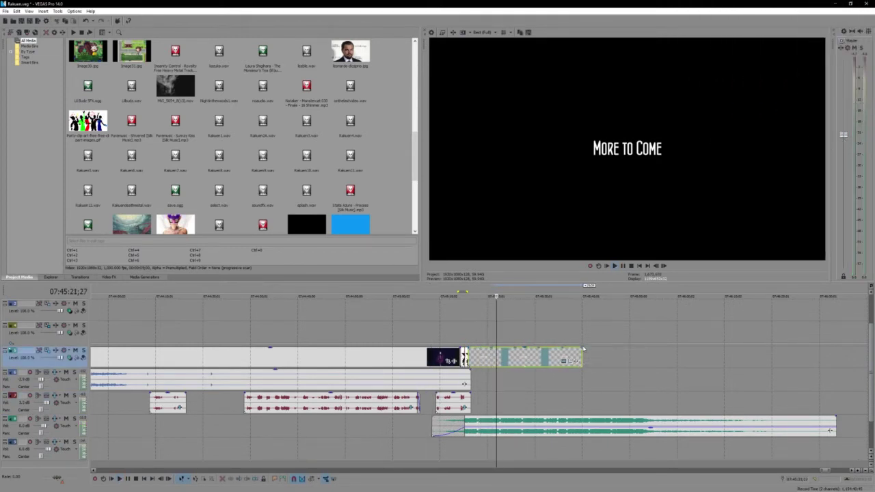
{"action": "left_click_drag", "start_coordinate": [582, 347], "coordinate": [496, 349]}
Step: Trim the ending music to 07:45:40;16, just past the title's end, and give it a long fade-out
{"action": "left_click_drag", "start_coordinate": [831, 427], "coordinate": [586, 428]}
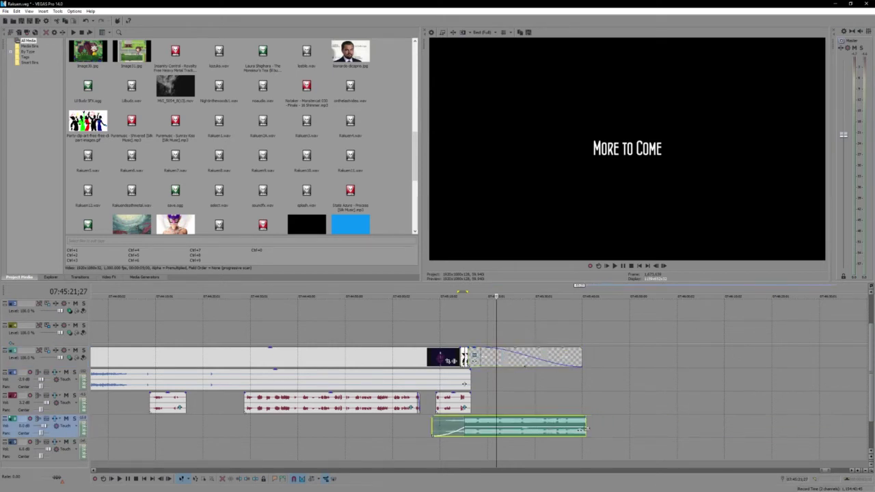
{"action": "left_click", "coordinate": [583, 425]}
{"action": "scroll", "coordinate": [585, 415], "scroll_direction": "up", "scroll_amount": 3}
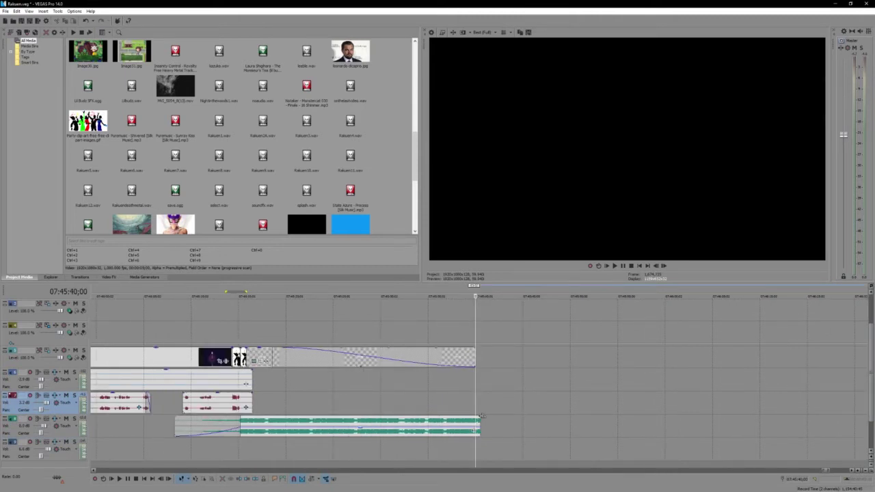
{"action": "left_click", "coordinate": [481, 415]}
{"action": "scroll", "coordinate": [462, 295], "scroll_direction": "down", "scroll_amount": 2}
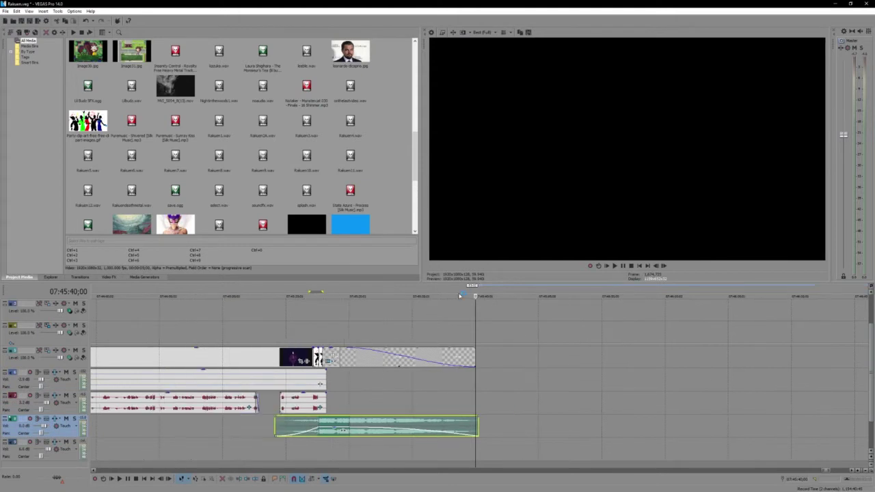
Step: Select the time range from 07:02:01;13 to the end of the ending music
{"action": "left_click_drag", "start_coordinate": [476, 294], "coordinate": [353, 294]}
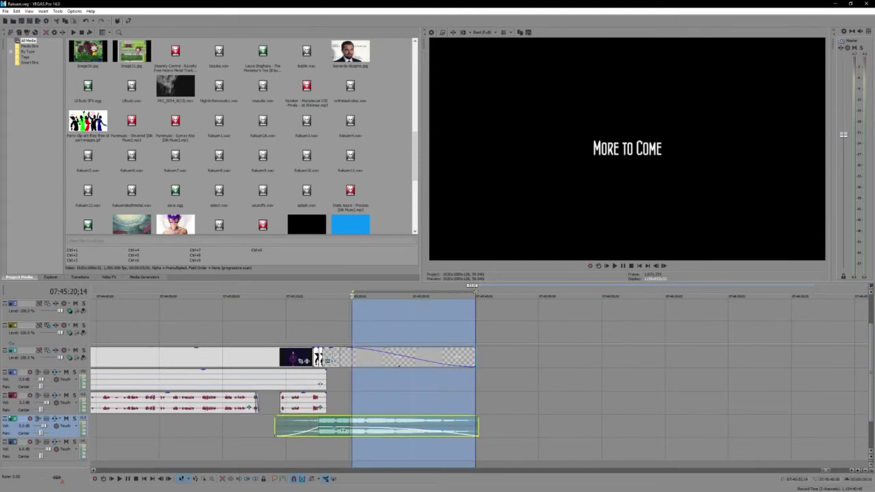
{"action": "scroll", "coordinate": [409, 353], "scroll_direction": "down", "scroll_amount": 5}
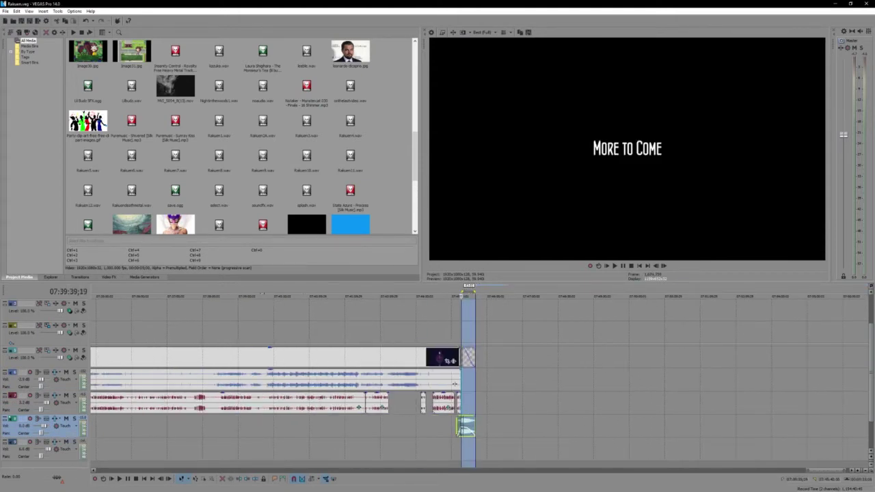
{"action": "scroll", "coordinate": [408, 354], "scroll_direction": "up", "scroll_amount": 3}
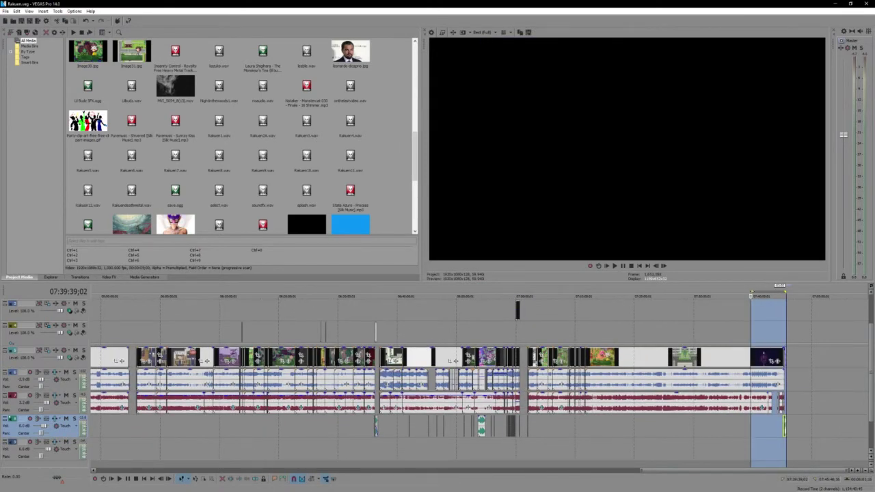
{"action": "left_click_drag", "start_coordinate": [751, 295], "coordinate": [528, 296]}
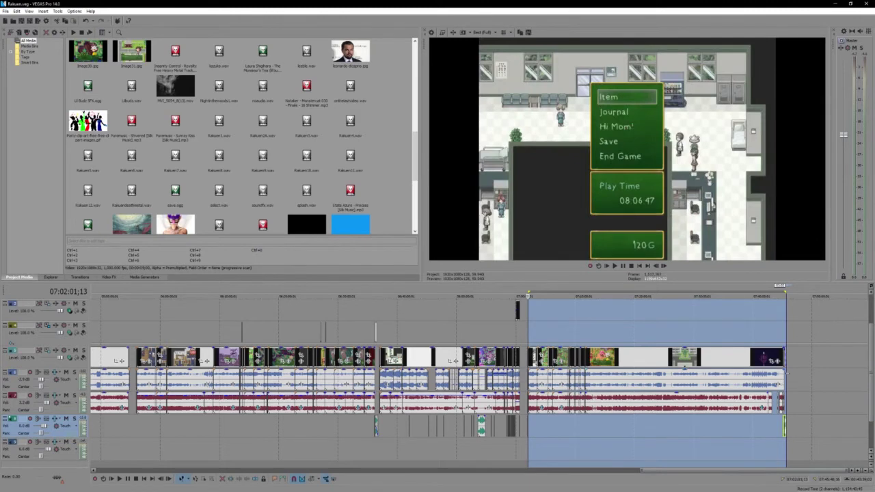
Step: Return to the ending and play it back from the first party image into the More to Come title
{"action": "key", "text": "End"}
{"action": "left_click", "coordinate": [479, 331]}
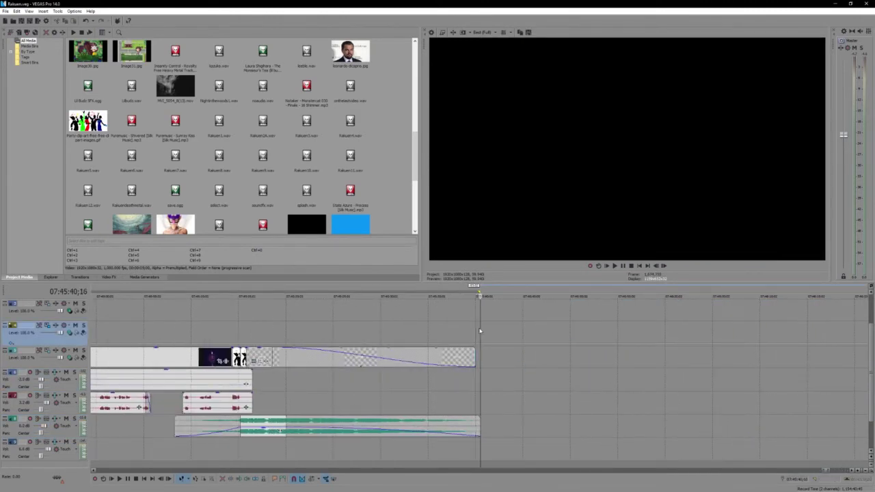
{"action": "key", "text": "Left"}
{"action": "key", "text": "Left"}
{"action": "key", "text": "Left"}
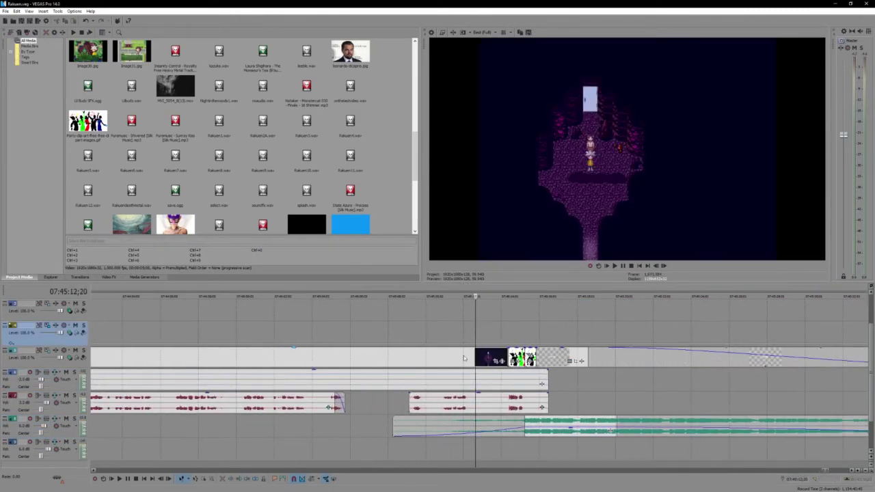
{"action": "left_click", "coordinate": [419, 333]}
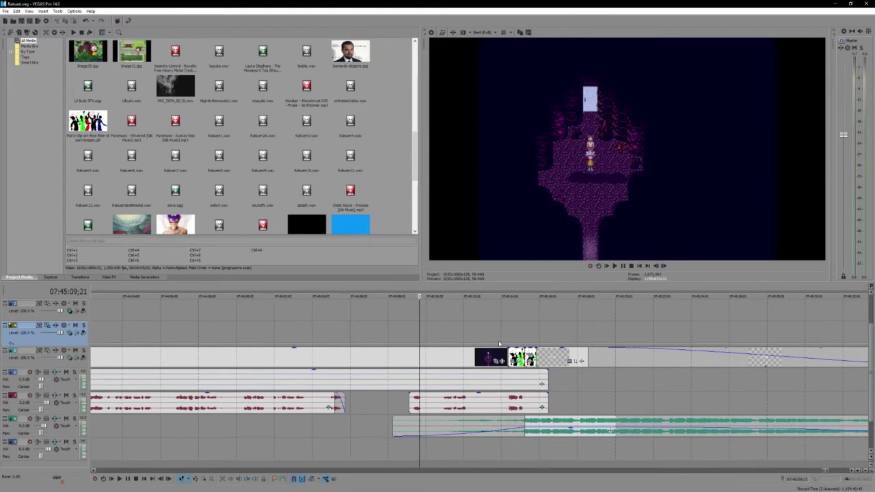
{"action": "left_click", "coordinate": [509, 338]}
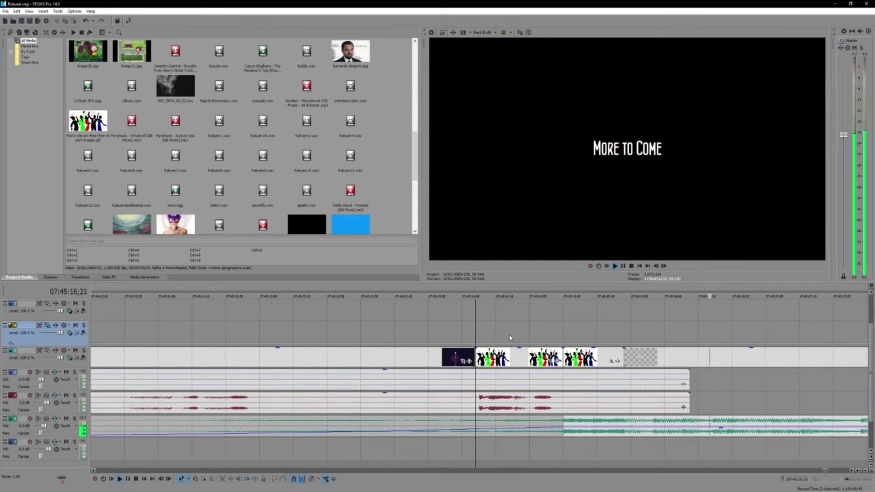
Step: Keyframe the end of the first party image's pan/crop with the frame enlarged to a height of about 545
{"action": "left_click", "coordinate": [549, 361]}
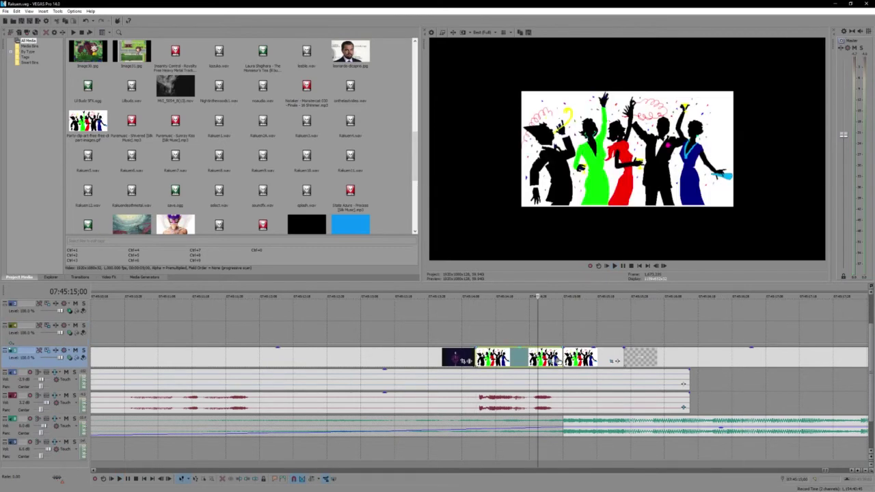
{"action": "left_click", "coordinate": [549, 361]}
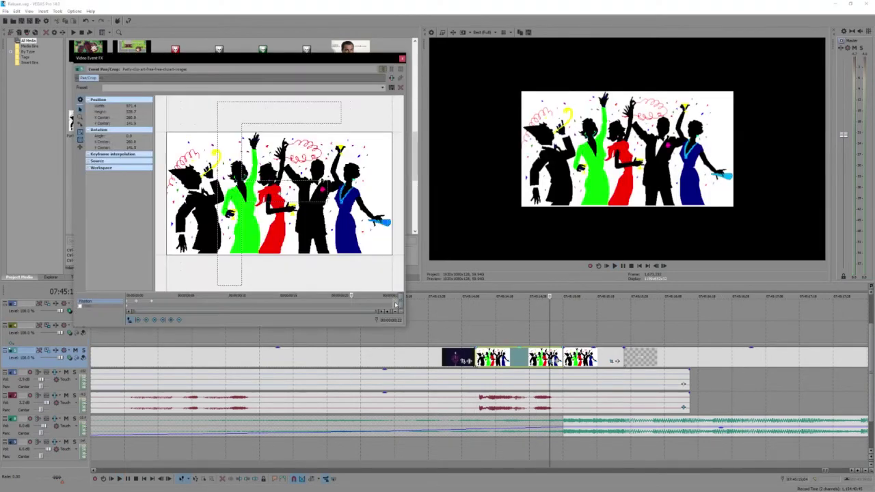
{"action": "left_click", "coordinate": [396, 305]}
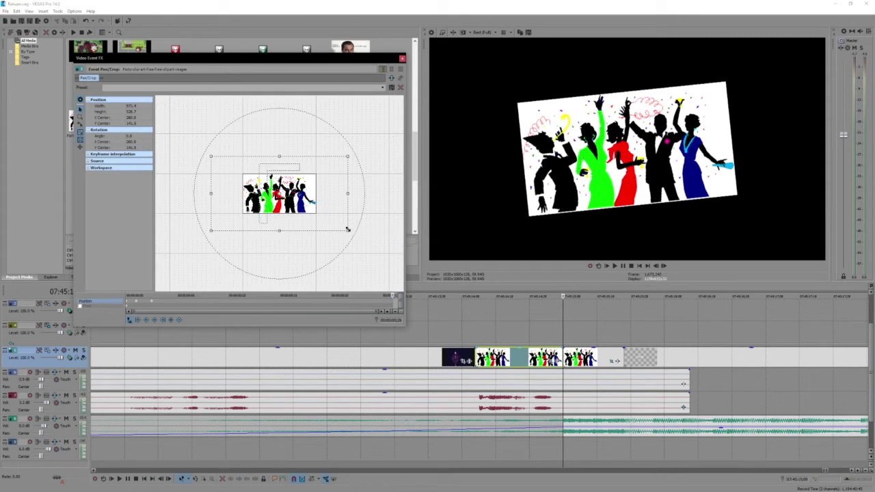
{"action": "left_click_drag", "start_coordinate": [347, 229], "coordinate": [349, 232]}
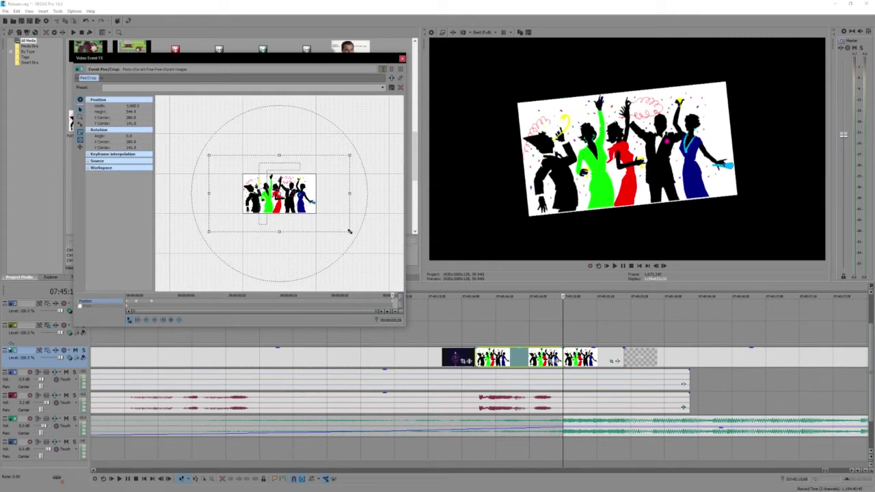
{"action": "left_click", "coordinate": [151, 304]}
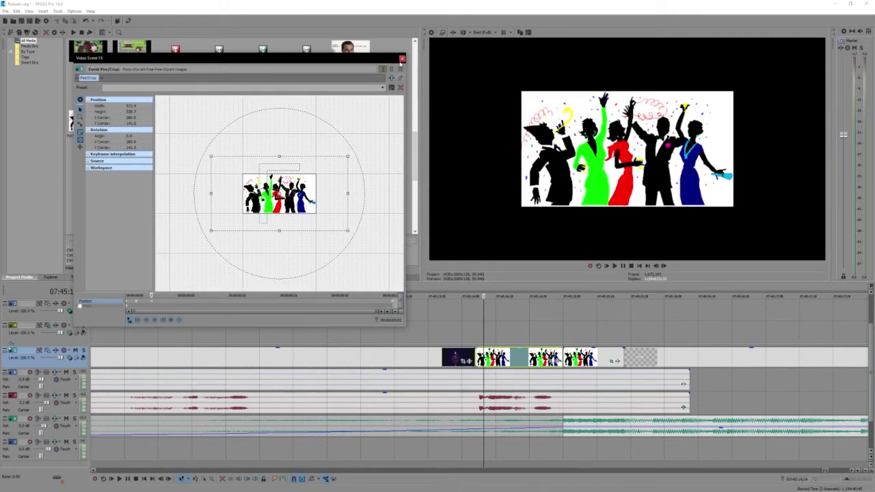
{"action": "left_click", "coordinate": [402, 59]}
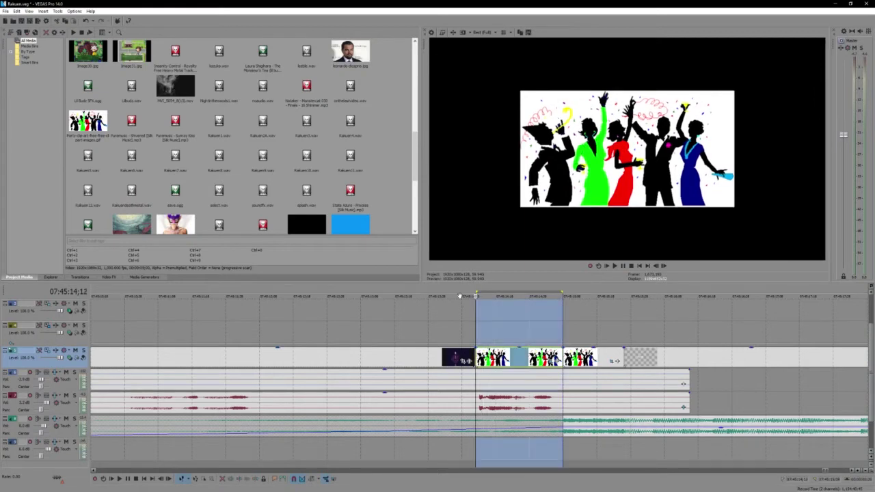
Step: Play back the range around the two party images to check the first image's gradual shrink
{"action": "left_click_drag", "start_coordinate": [620, 315], "coordinate": [430, 315]}
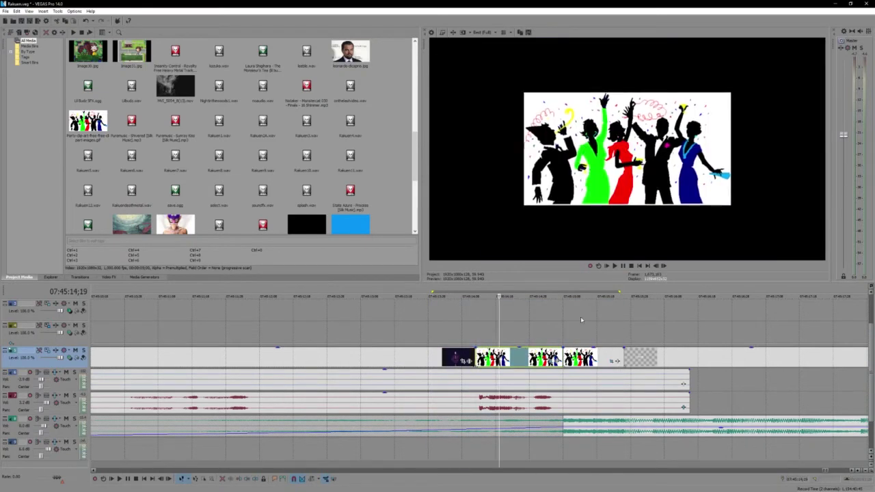
{"action": "key", "text": "space"}
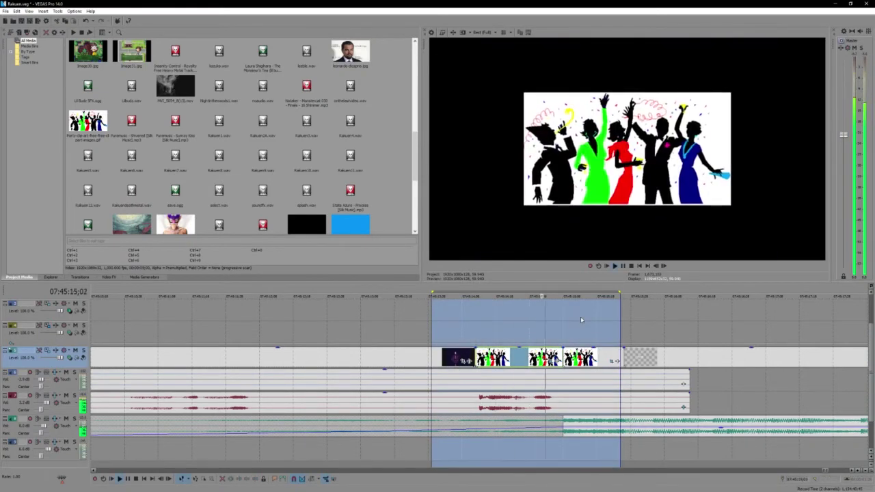
{"action": "key", "text": "space"}
{"action": "left_click", "coordinate": [443, 323]}
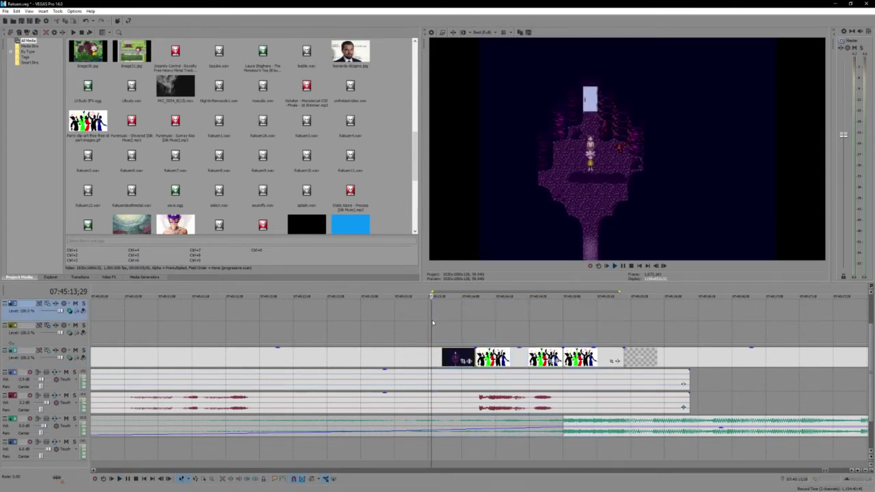
Step: Select the range from 07:45:13;22 to the end of the music and preview the title at 07:45:29;00
{"action": "scroll", "coordinate": [443, 323], "scroll_direction": "down", "scroll_amount": 5}
{"action": "left_click_drag", "start_coordinate": [727, 291], "coordinate": [475, 293]}
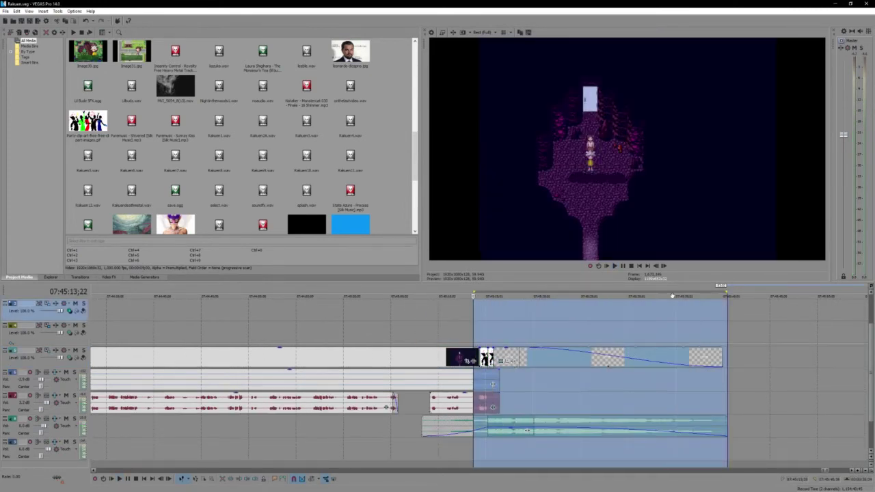
{"action": "scroll", "coordinate": [497, 321], "scroll_direction": "down", "scroll_amount": 5}
{"action": "left_click", "coordinate": [490, 327]}
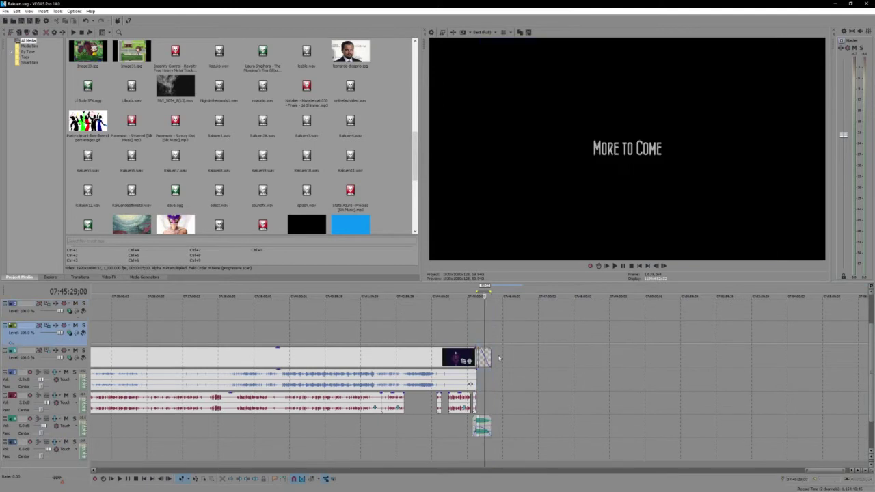
Step: Keyframe a slightly smaller pan/crop frame at the end of the More to Come title and play back the ending
{"action": "scroll", "coordinate": [491, 328], "scroll_direction": "up", "scroll_amount": 3}
{"action": "scroll", "coordinate": [499, 358], "scroll_direction": "up", "scroll_amount": 3}
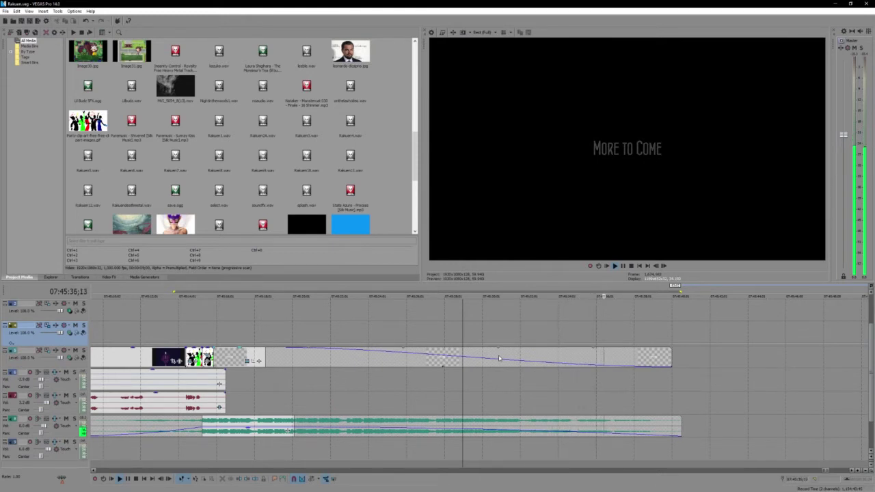
{"action": "left_click", "coordinate": [247, 361]}
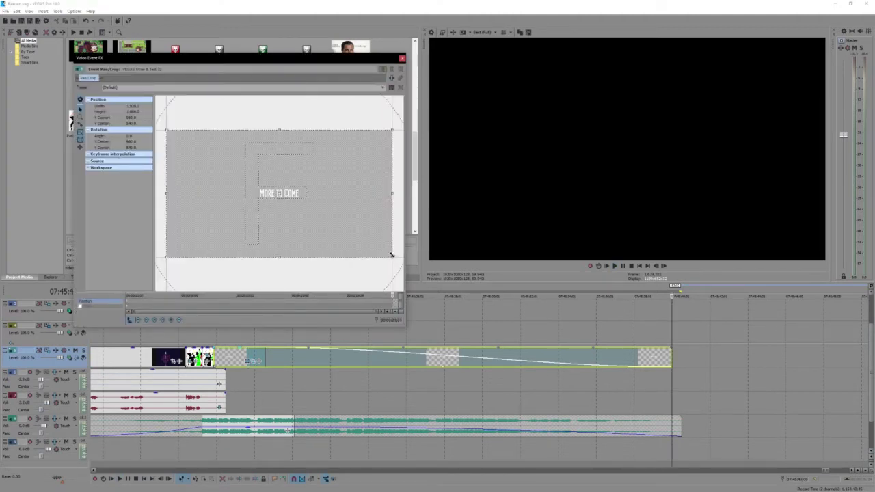
{"action": "left_click_drag", "start_coordinate": [392, 258], "coordinate": [375, 250]}
{"action": "left_click", "coordinate": [402, 59]}
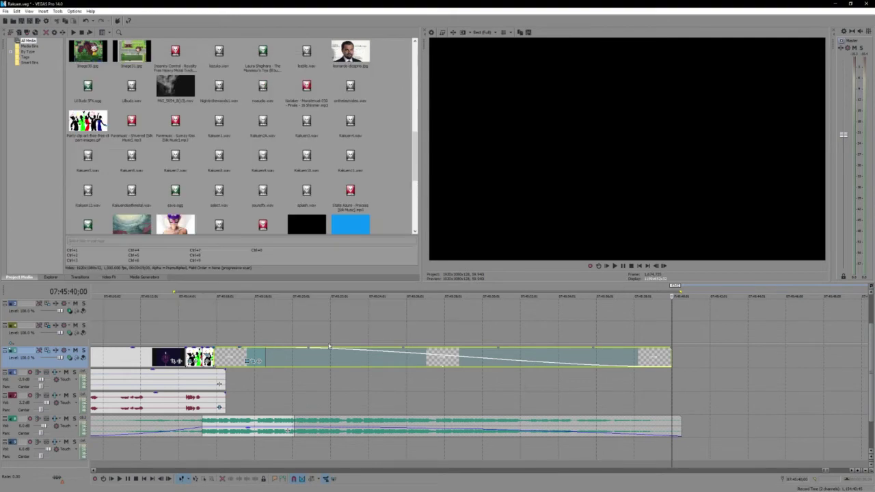
{"action": "left_click", "coordinate": [228, 335]}
{"action": "key", "text": "space"}
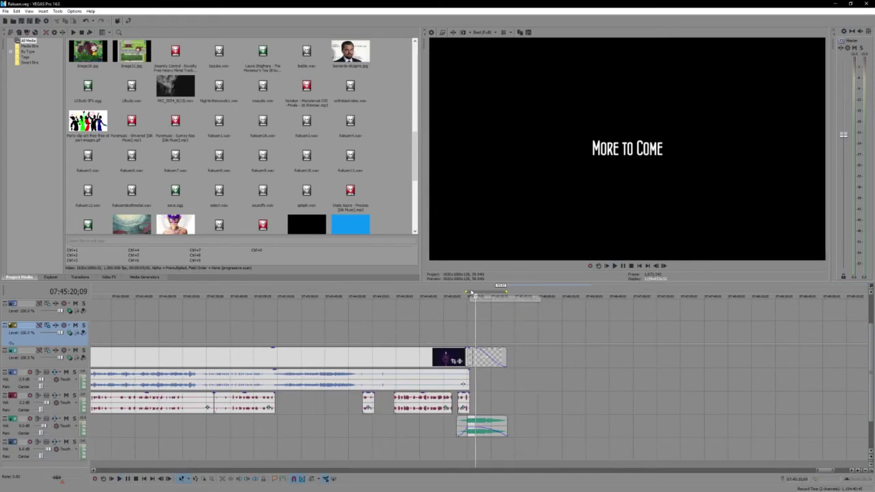
Step: Set the loop range to run from 07:02:01;13, the start of the last gameplay section, to the end of the music
{"action": "left_click_drag", "start_coordinate": [467, 292], "coordinate": [173, 292]}
{"action": "scroll", "coordinate": [377, 329], "scroll_direction": "down", "scroll_amount": 10}
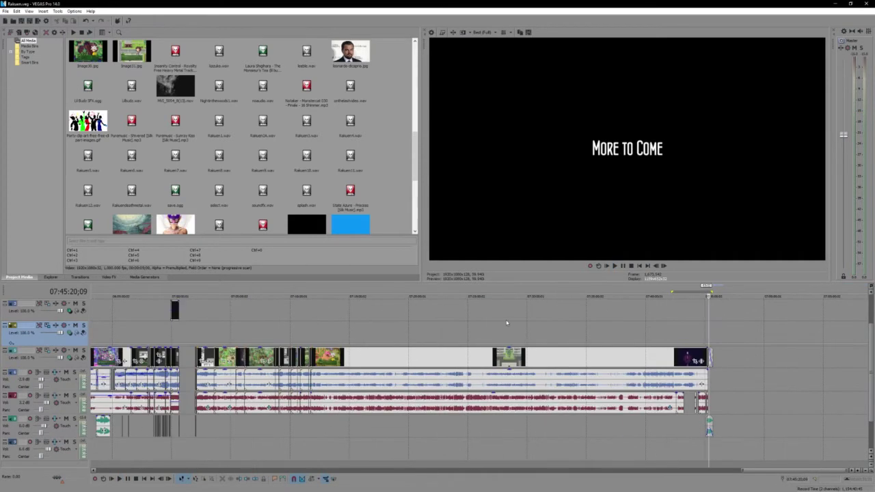
{"action": "left_click_drag", "start_coordinate": [711, 292], "coordinate": [196, 316]}
{"action": "scroll", "coordinate": [196, 316], "scroll_direction": "up", "scroll_amount": 8}
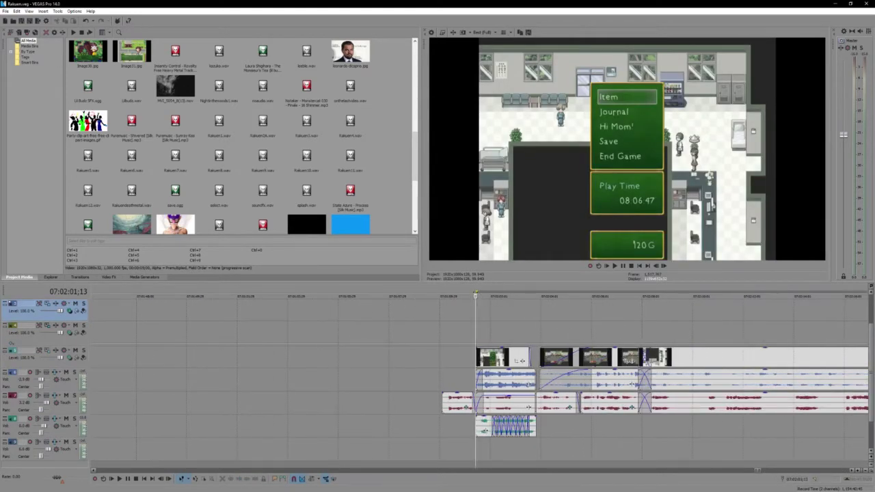
{"action": "scroll", "coordinate": [458, 332], "scroll_direction": "down", "scroll_amount": 10}
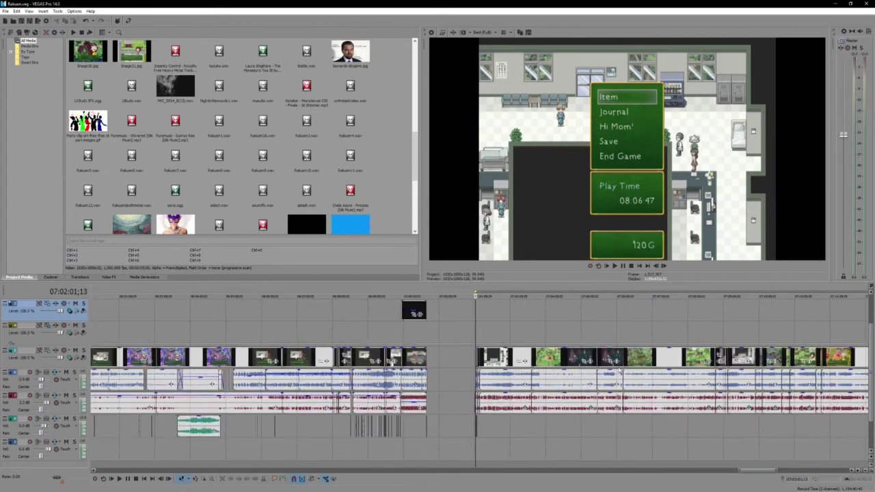
{"action": "scroll", "coordinate": [677, 375], "scroll_direction": "down", "scroll_amount": 3}
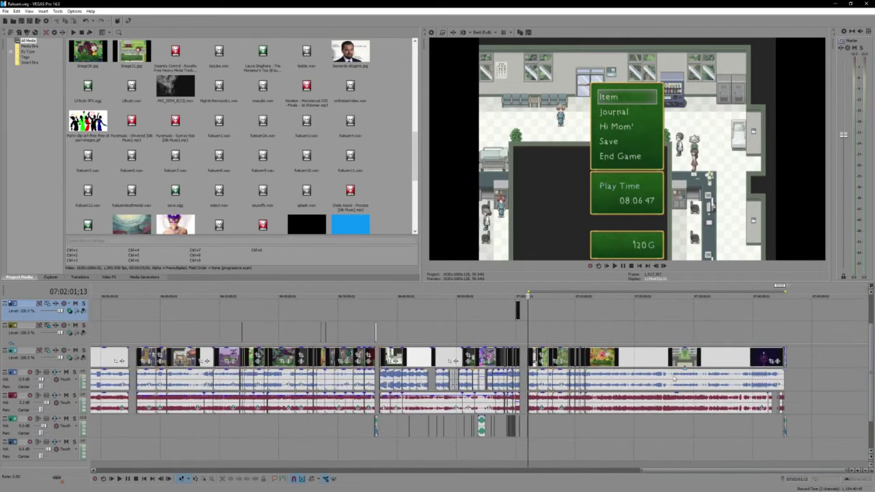
Step: Place leonardo-dicaprio.jpg on the third video track at 07:45:50;20 and enlarge its pan/crop frame to about 2,018 by 1,136
{"action": "left_click", "coordinate": [787, 329]}
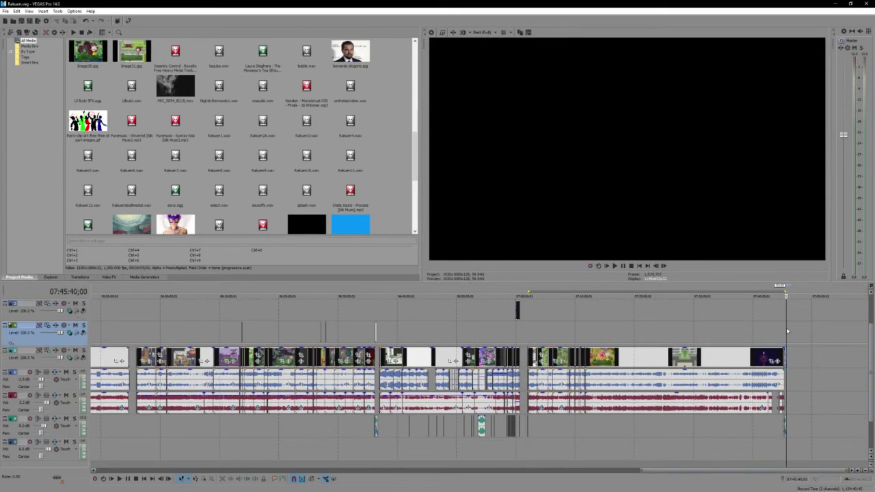
{"action": "scroll", "coordinate": [547, 340], "scroll_direction": "up", "scroll_amount": 6}
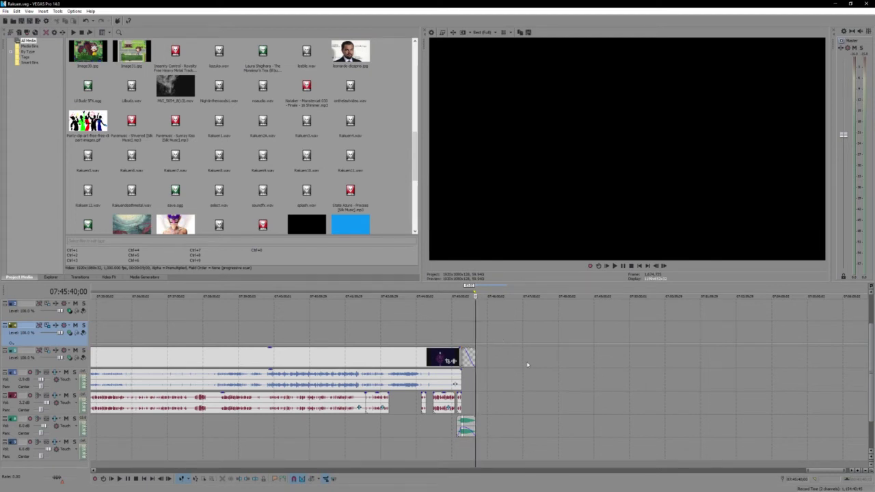
{"action": "scroll", "coordinate": [482, 355], "scroll_direction": "up", "scroll_amount": 5}
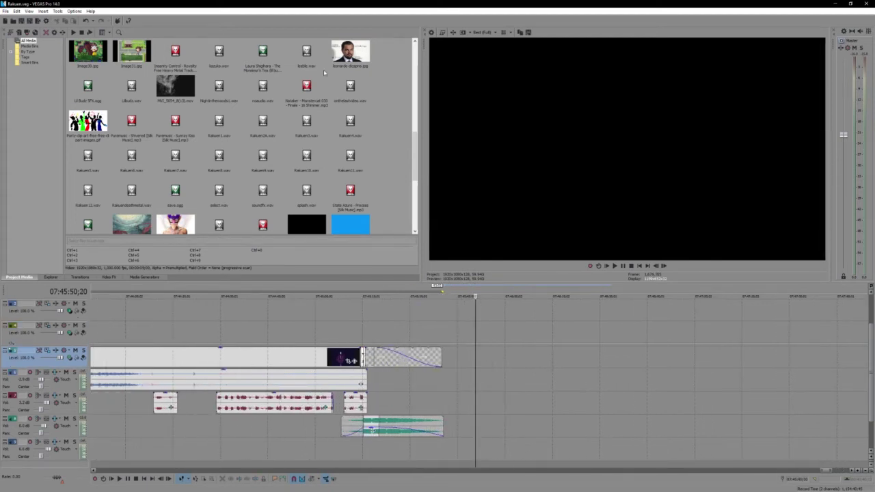
{"action": "left_click_drag", "start_coordinate": [350, 54], "coordinate": [481, 357]}
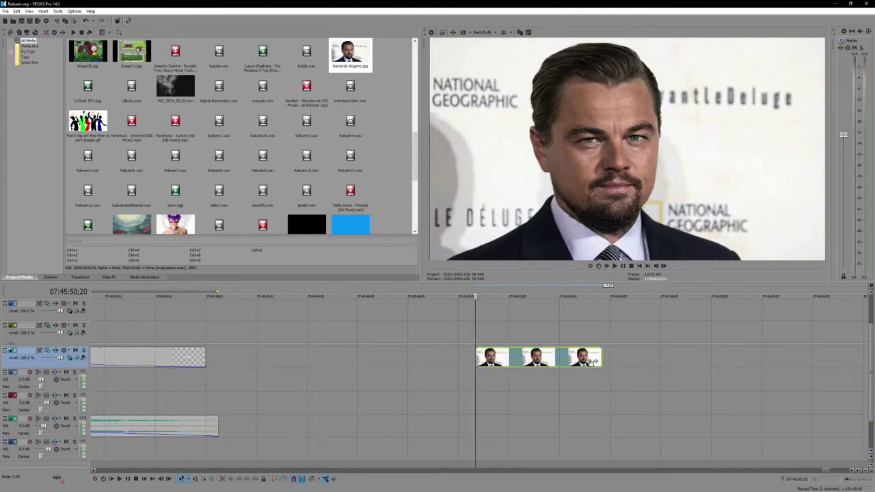
{"action": "left_click", "coordinate": [594, 361]}
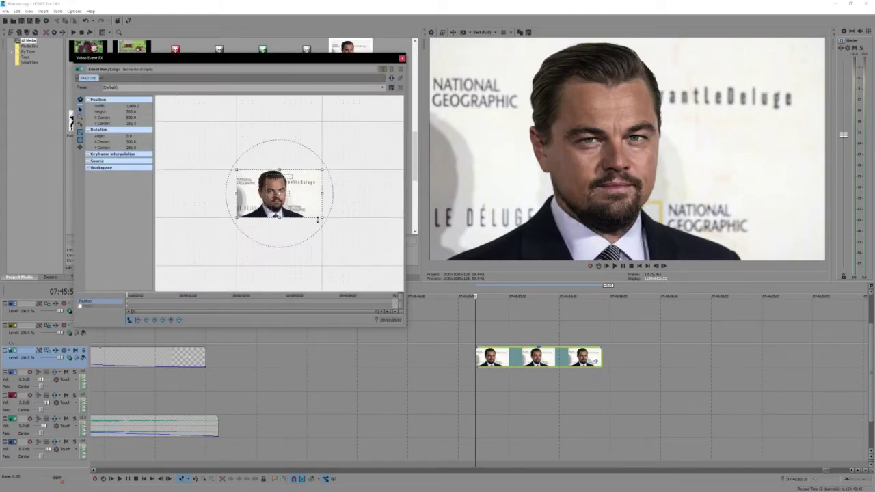
{"action": "left_click_drag", "start_coordinate": [321, 217], "coordinate": [366, 242]}
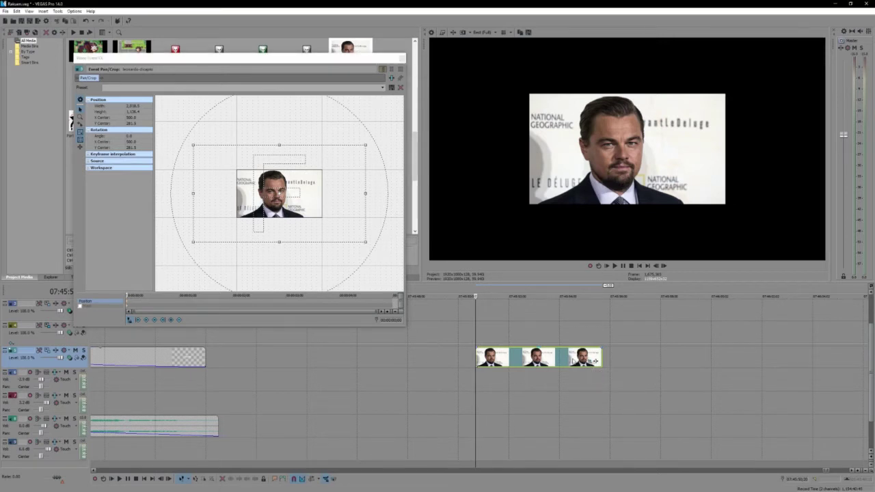
Step: Keyframe a rotation of the Leonardo DiCaprio image at 07:45:54;28 in its pan/crop and preview the motion
{"action": "right_click", "coordinate": [588, 361]}
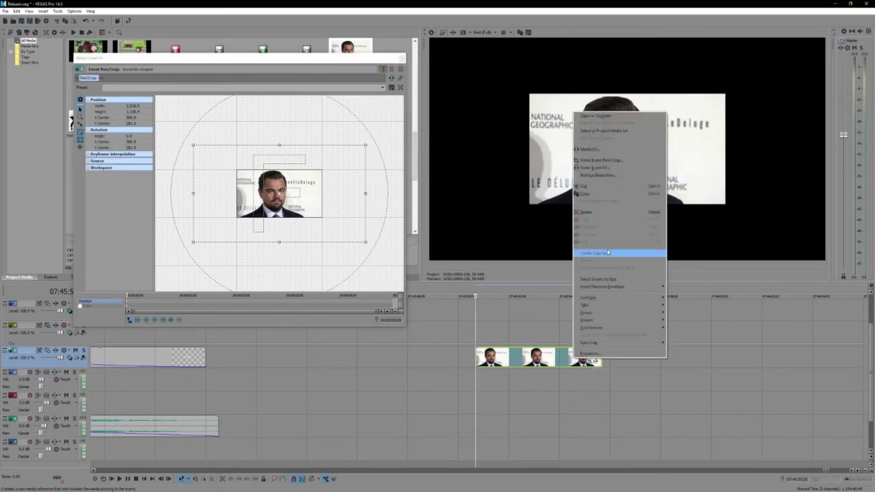
{"action": "left_click", "coordinate": [601, 160]}
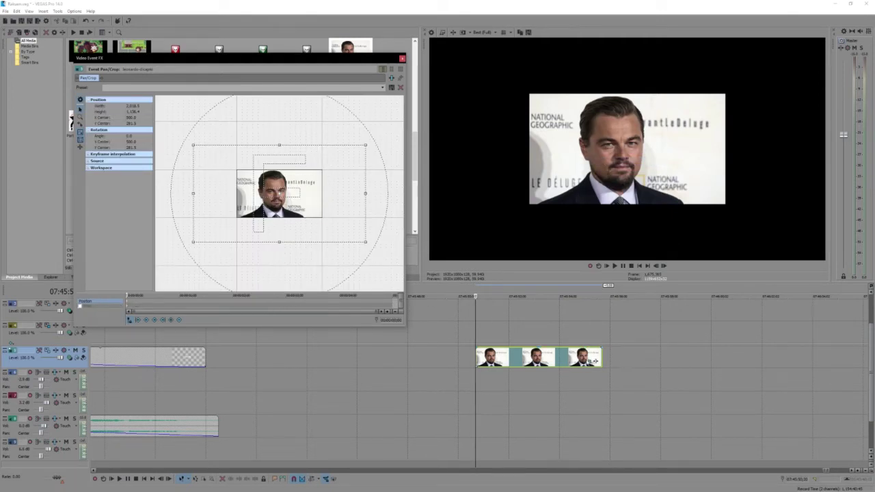
{"action": "left_click_drag", "start_coordinate": [127, 296], "coordinate": [353, 295]}
{"action": "scroll", "coordinate": [303, 171], "scroll_direction": "down", "scroll_amount": 2}
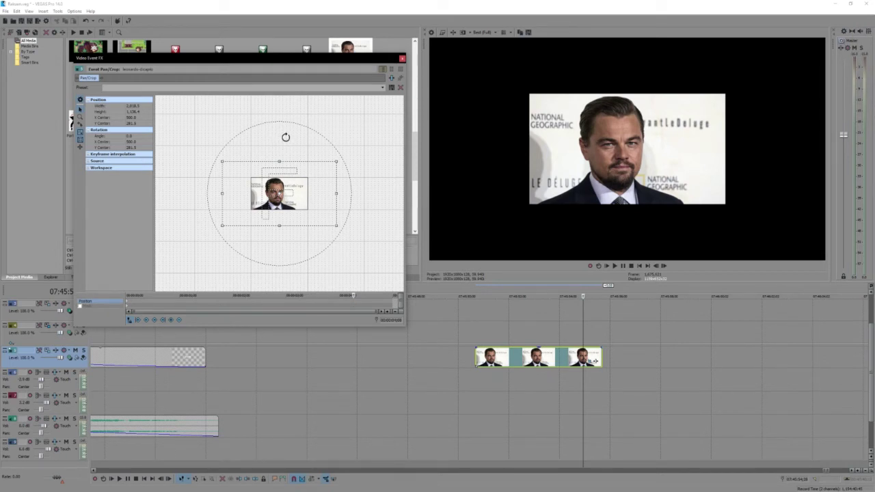
{"action": "mouse_move", "coordinate": [286, 137]}
{"action": "left_mouse_down"}
{"action": "mouse_move", "coordinate": [305, 139]}
{"action": "mouse_move", "coordinate": [348, 203]}
{"action": "mouse_move", "coordinate": [248, 244]}
{"action": "mouse_move", "coordinate": [239, 130]}
{"action": "mouse_move", "coordinate": [289, 121]}
{"action": "mouse_move", "coordinate": [324, 148]}
{"action": "mouse_move", "coordinate": [334, 195]}
{"action": "mouse_move", "coordinate": [326, 221]}
{"action": "mouse_move", "coordinate": [336, 187]}
{"action": "mouse_move", "coordinate": [283, 139]}
{"action": "mouse_move", "coordinate": [344, 217]}
{"action": "mouse_move", "coordinate": [281, 137]}
{"action": "mouse_move", "coordinate": [289, 135]}
{"action": "mouse_move", "coordinate": [334, 193]}
{"action": "mouse_move", "coordinate": [246, 199]}
{"action": "mouse_move", "coordinate": [269, 143]}
{"action": "mouse_move", "coordinate": [287, 143]}
{"action": "left_mouse_up"}
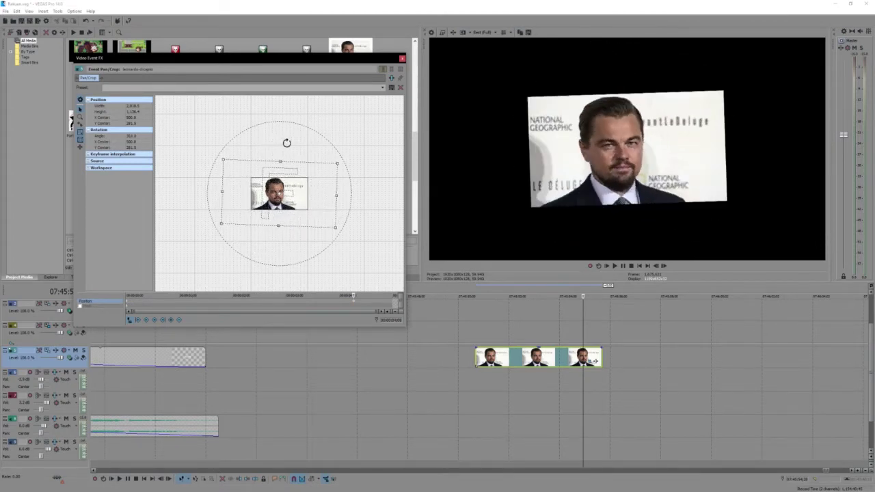
{"action": "left_click_drag", "start_coordinate": [350, 296], "coordinate": [145, 296]}
{"action": "key", "text": "space"}
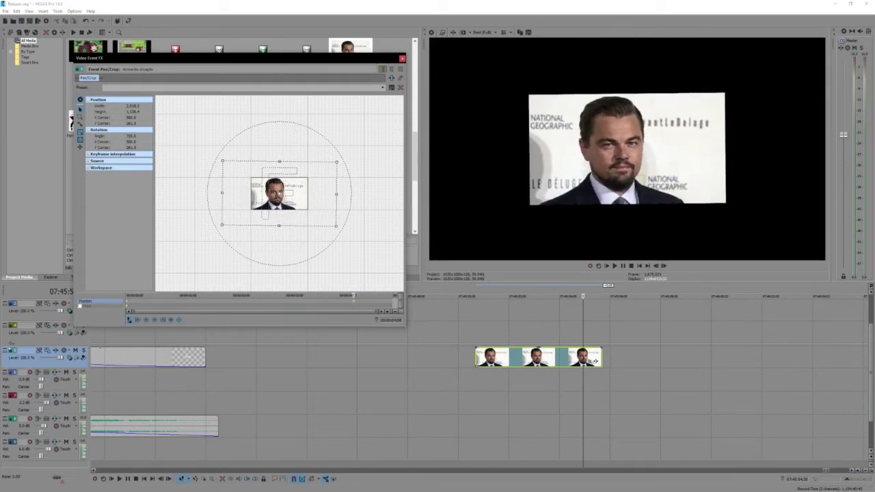
Step: Increase the rotation at the image's last pan/crop keyframe to many full turns for a fast spin
{"action": "left_click_drag", "start_coordinate": [353, 297], "coordinate": [339, 296]}
{"action": "left_click_drag", "start_coordinate": [214, 290], "coordinate": [134, 286]}
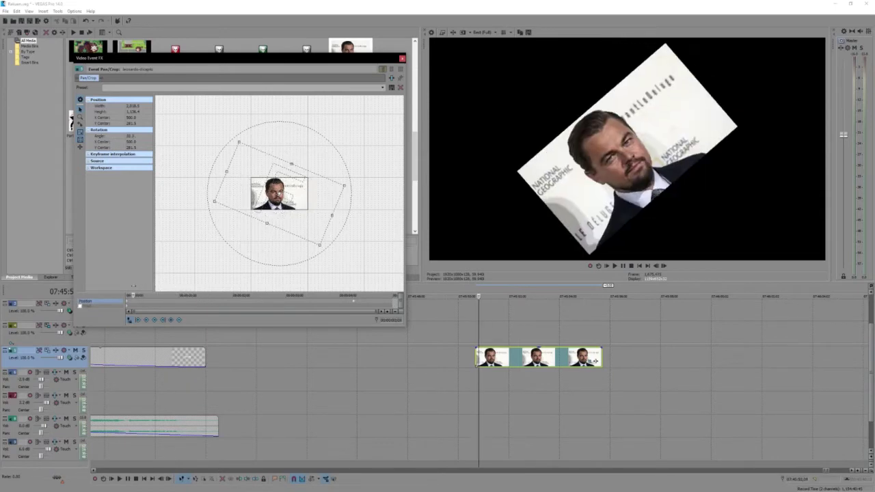
{"action": "left_click", "coordinate": [352, 302]}
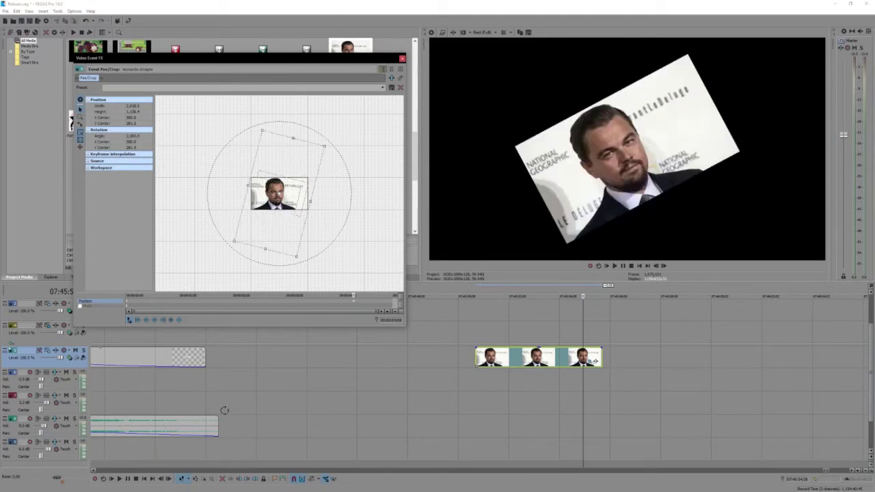
{"action": "left_click_drag", "start_coordinate": [328, 58], "coordinate": [489, 197]}
{"action": "left_click", "coordinate": [403, 60]}
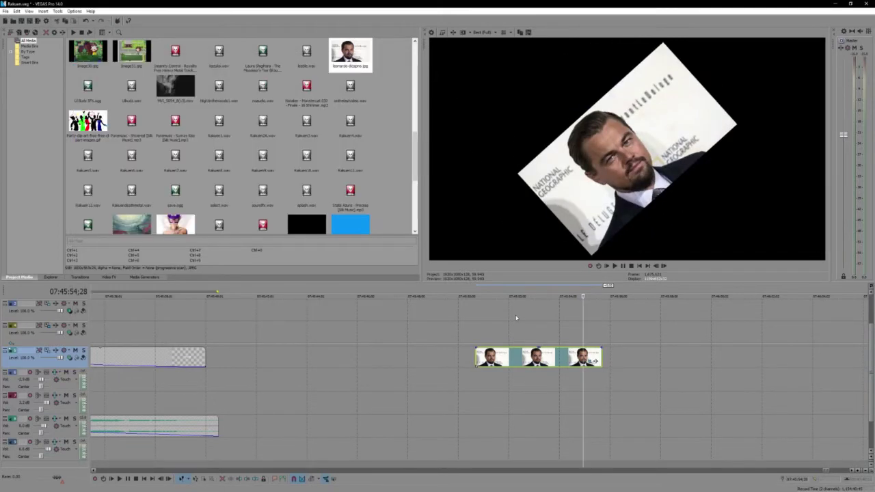
Step: Select a range around the Leonardo DiCaprio image and play it back to check the spin
{"action": "left_click_drag", "start_coordinate": [465, 291], "coordinate": [636, 292]}
{"action": "key", "text": "space"}
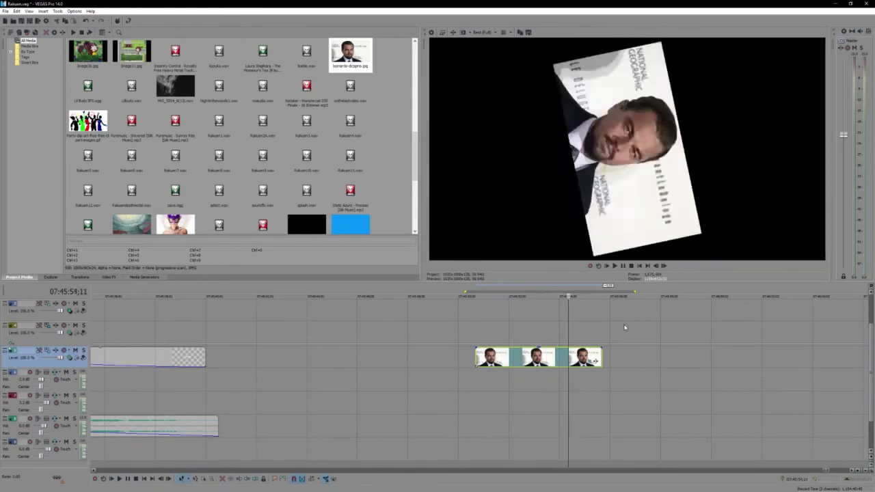
{"action": "key", "text": "space"}
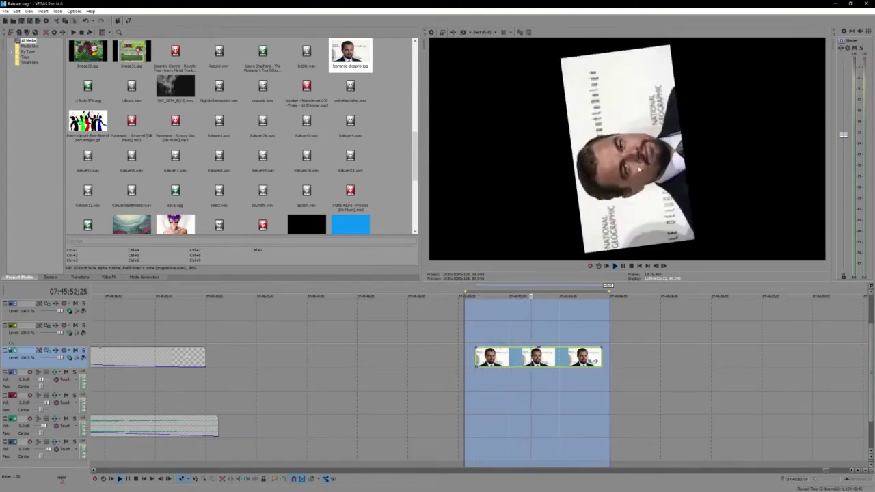
{"action": "left_click", "coordinate": [581, 381]}
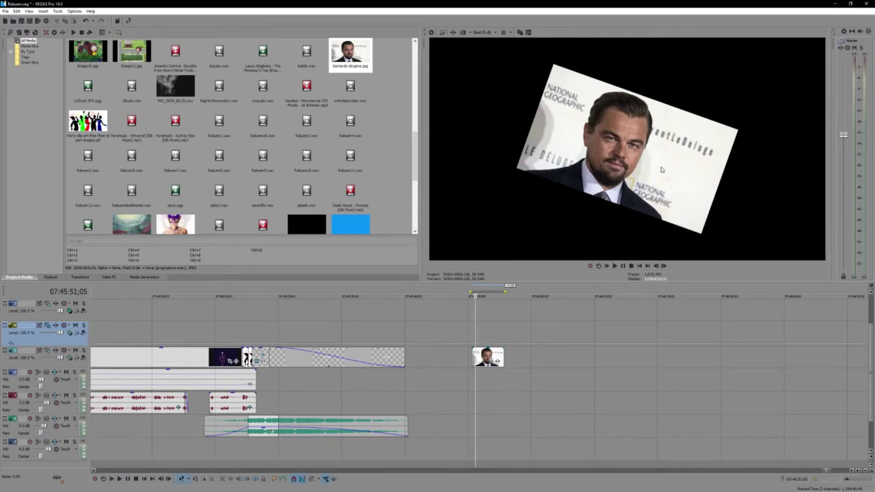
{"action": "scroll", "coordinate": [441, 335], "scroll_direction": "up", "scroll_amount": 4}
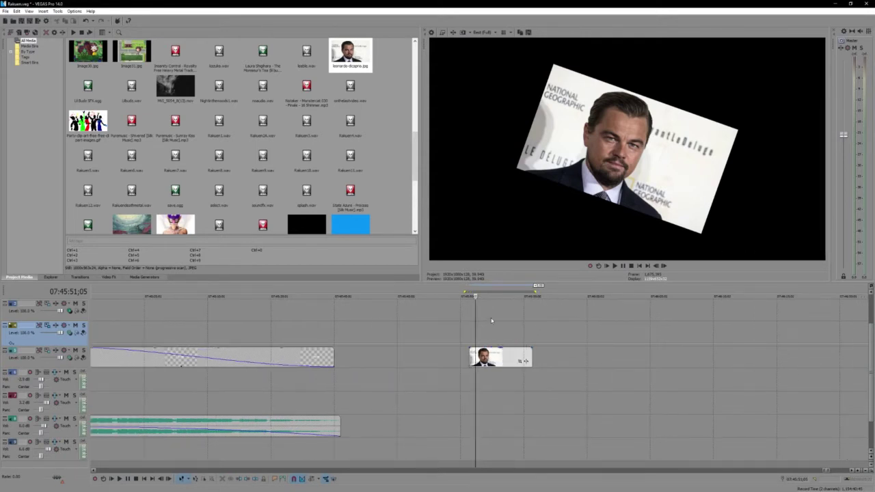
Step: Delete the spinning Leonardo DiCaprio image from the timeline
{"action": "left_click", "coordinate": [491, 361]}
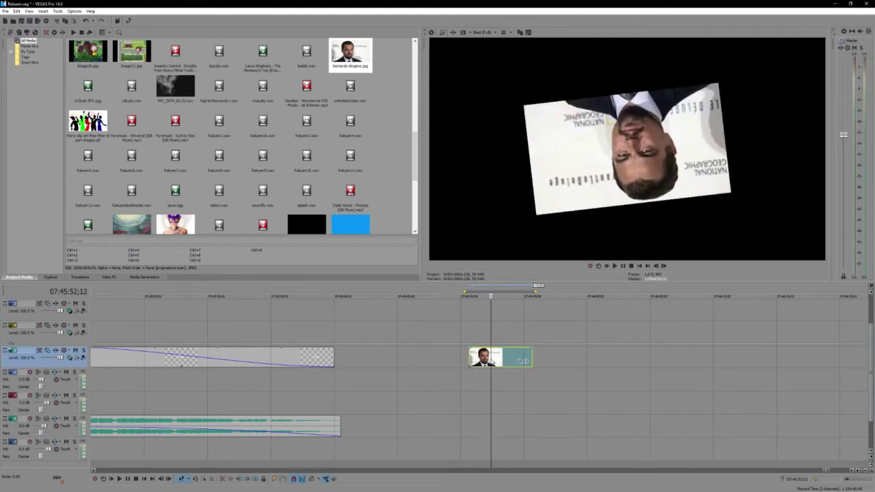
{"action": "left_click", "coordinate": [510, 362]}
{"action": "key", "text": "Delete"}
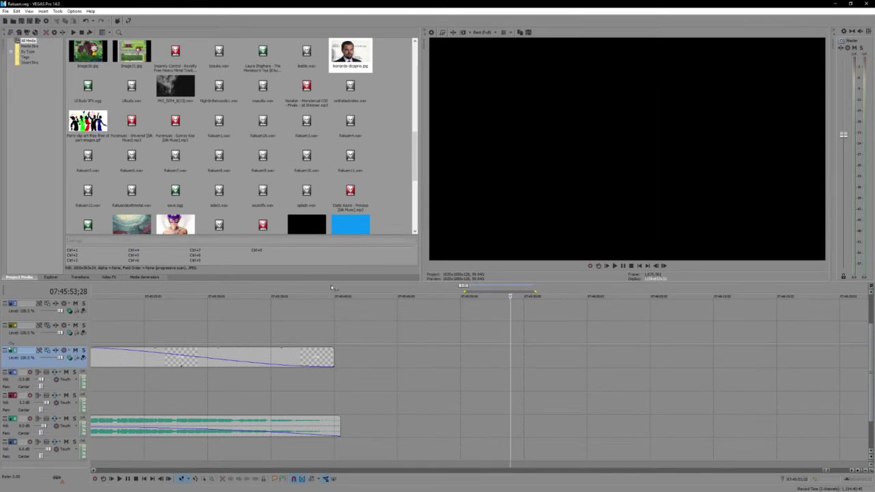
Step: Select the ending from before the party images to the end of the music and play it back
{"action": "left_click_drag", "start_coordinate": [340, 293], "coordinate": [180, 294]}
{"action": "scroll", "coordinate": [467, 318], "scroll_direction": "down", "scroll_amount": 5}
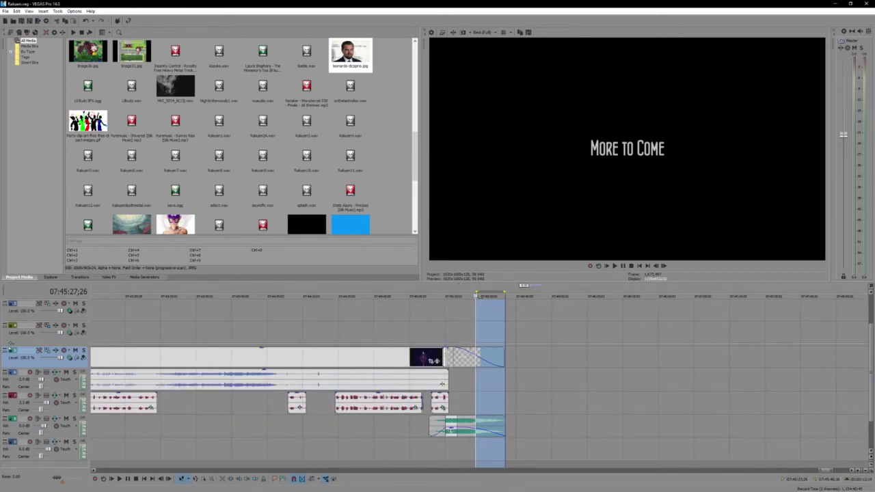
{"action": "left_click_drag", "start_coordinate": [477, 293], "coordinate": [379, 292]}
{"action": "left_click", "coordinate": [445, 327]}
{"action": "scroll", "coordinate": [444, 327], "scroll_direction": "up", "scroll_amount": 3}
{"action": "key", "text": "space"}
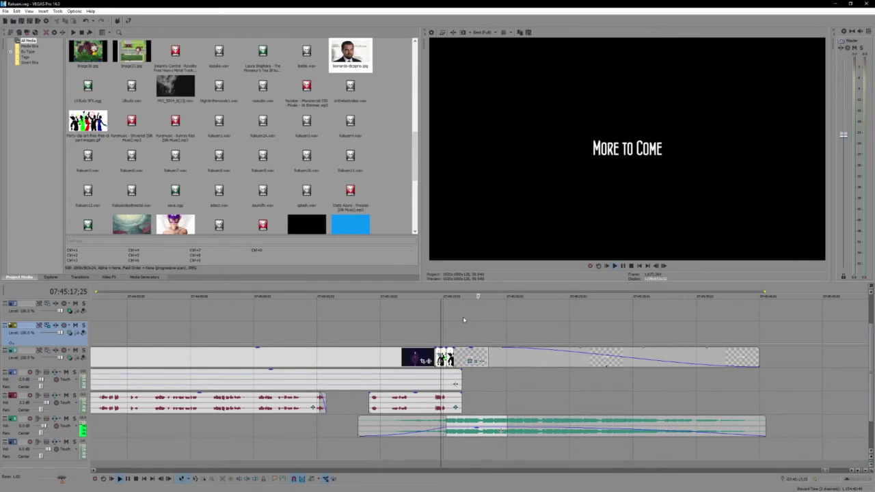
Step: Restore the deleted Leonardo DiCaprio image and lay it across the More to Come title on the second video track at 10% opacity
{"action": "scroll", "coordinate": [463, 316], "scroll_direction": "down", "scroll_amount": 2}
{"action": "left_click", "coordinate": [555, 335]}
{"action": "key", "text": "ctrl+v"}
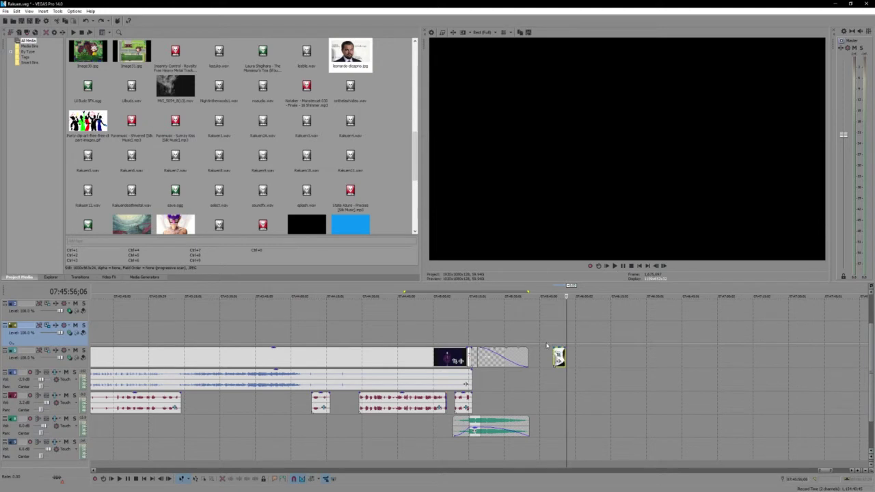
{"action": "left_click_drag", "start_coordinate": [562, 357], "coordinate": [469, 351]}
{"action": "left_click", "coordinate": [479, 333]}
{"action": "scroll", "coordinate": [479, 333], "scroll_direction": "up", "scroll_amount": 5}
{"action": "scroll", "coordinate": [469, 351], "scroll_direction": "up", "scroll_amount": 4}
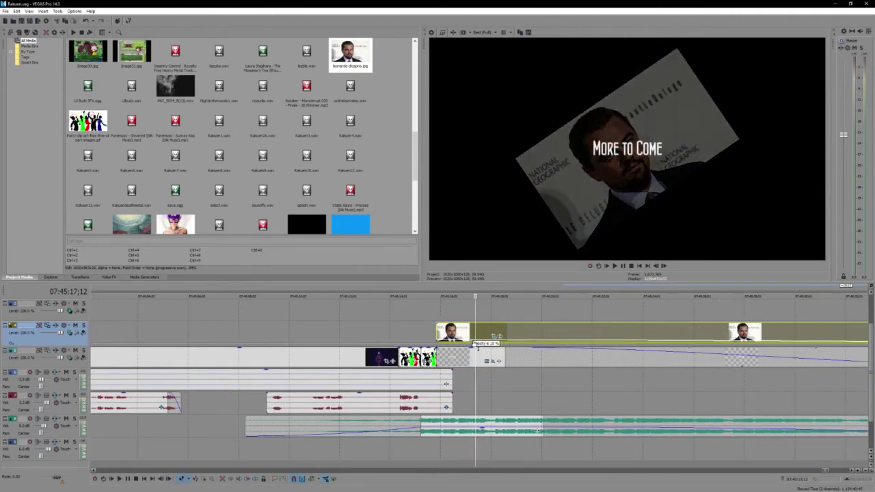
Step: Move the spinning image's last rotation keyframe to the end of the clip in its pan/crop
{"action": "left_click", "coordinate": [496, 337]}
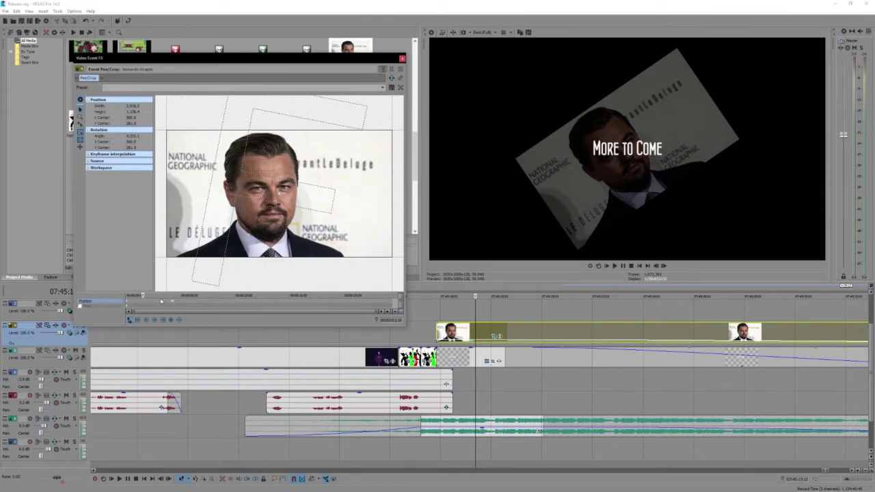
{"action": "left_click", "coordinate": [175, 303]}
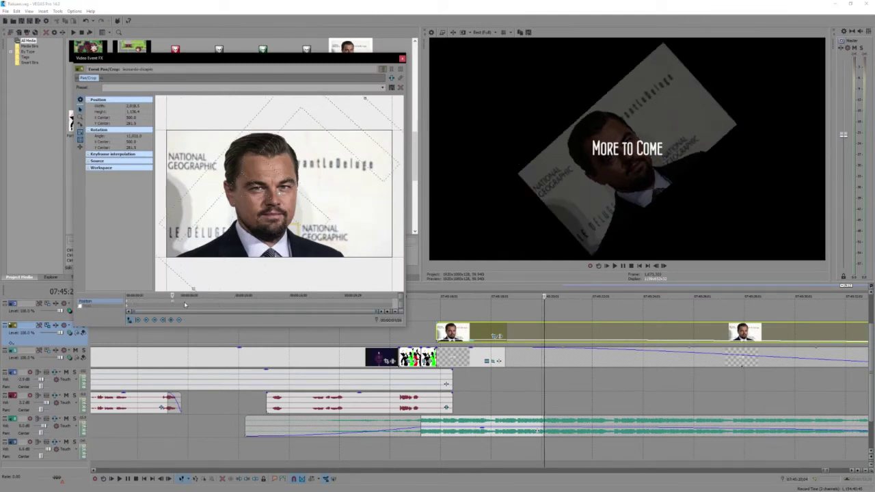
{"action": "left_click", "coordinate": [172, 303]}
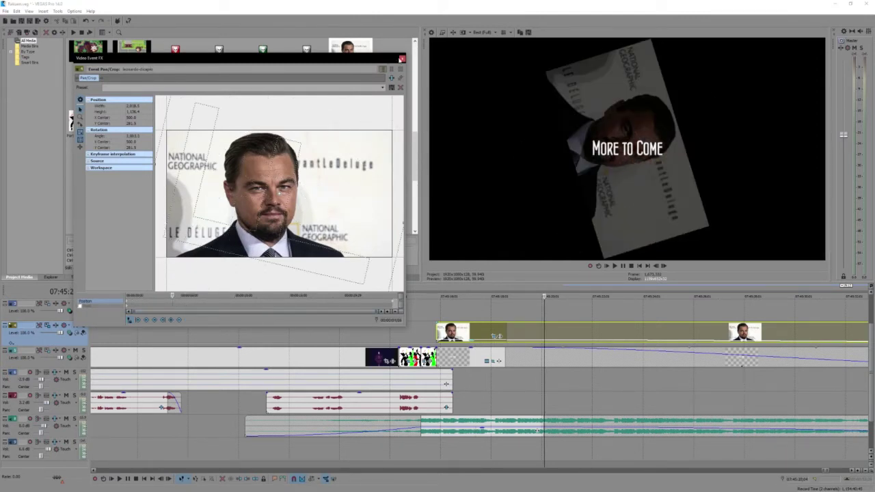
Step: Close the pan/crop settings and play back the ending from before the party images into the More to Come title
{"action": "double_click", "coordinate": [400, 59]}
{"action": "double_click", "coordinate": [445, 61]}
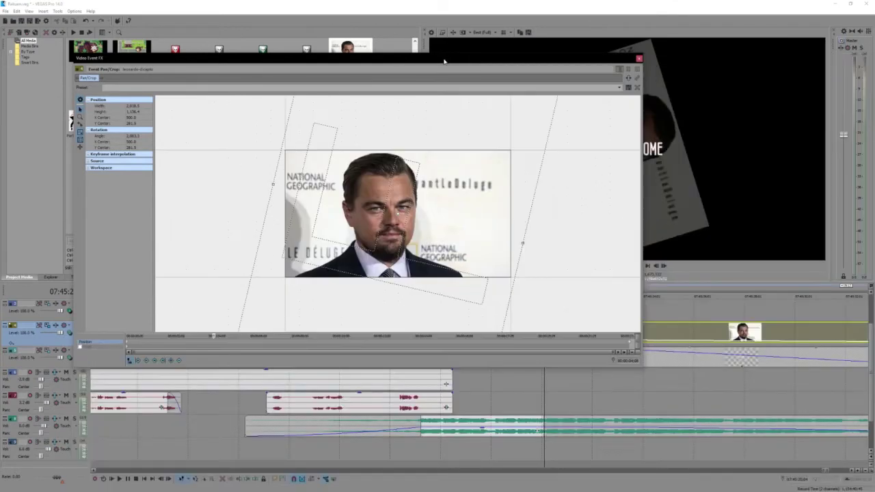
{"action": "left_click", "coordinate": [638, 58]}
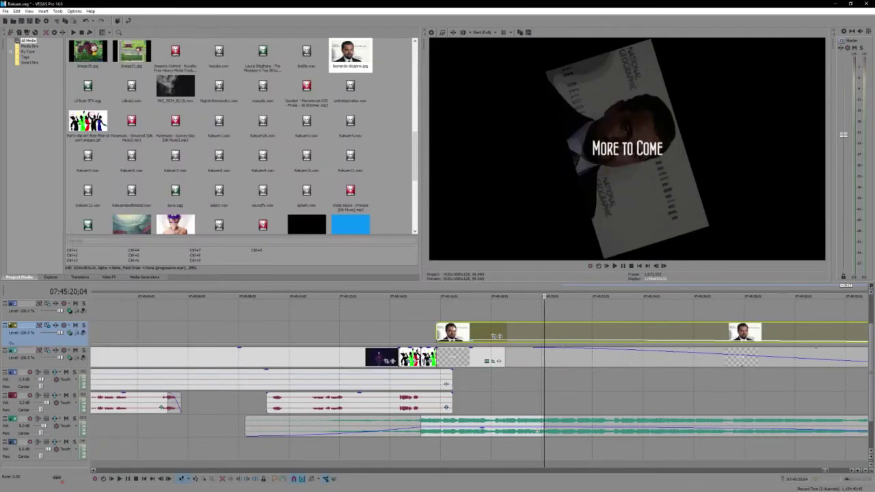
{"action": "left_click_drag", "start_coordinate": [355, 287], "coordinate": [837, 290]}
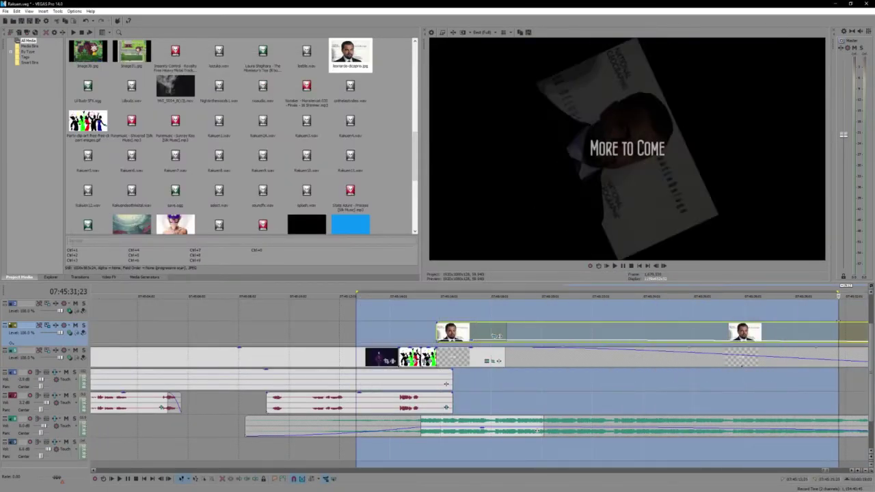
{"action": "key", "text": "space"}
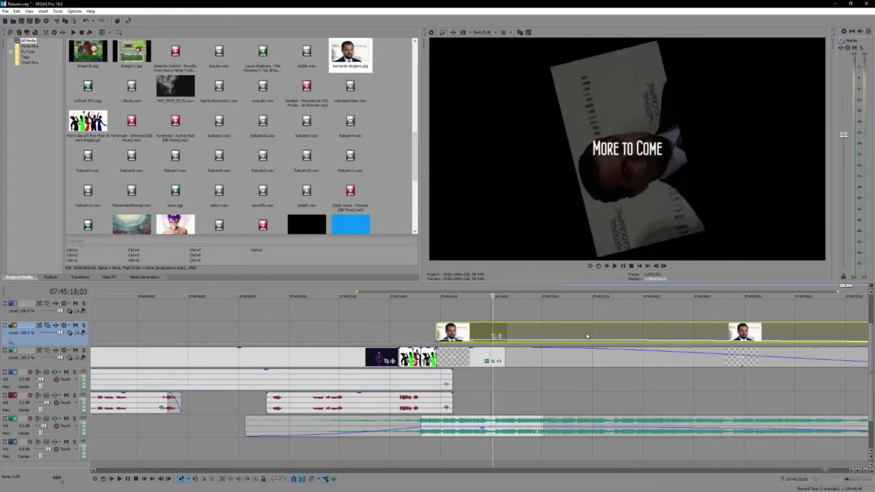
{"action": "key", "text": "space"}
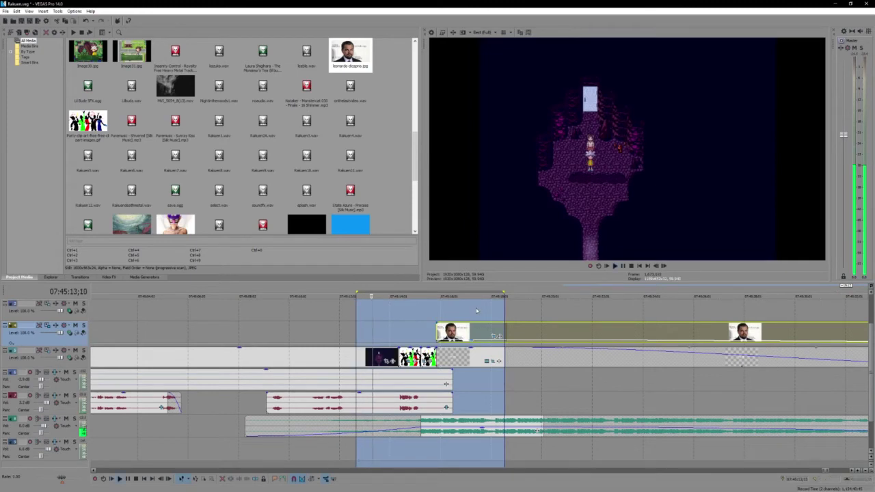
{"action": "left_click", "coordinate": [476, 308]}
{"action": "key", "text": "space"}
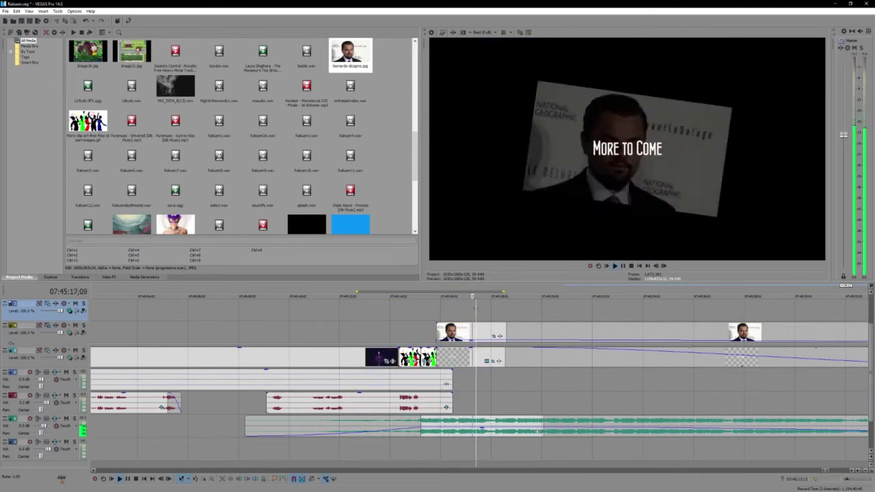
Step: Enlarge the crop frame at the spinning image's last keyframe so the image shrinks towards the end of the clip
{"action": "left_click", "coordinate": [494, 336]}
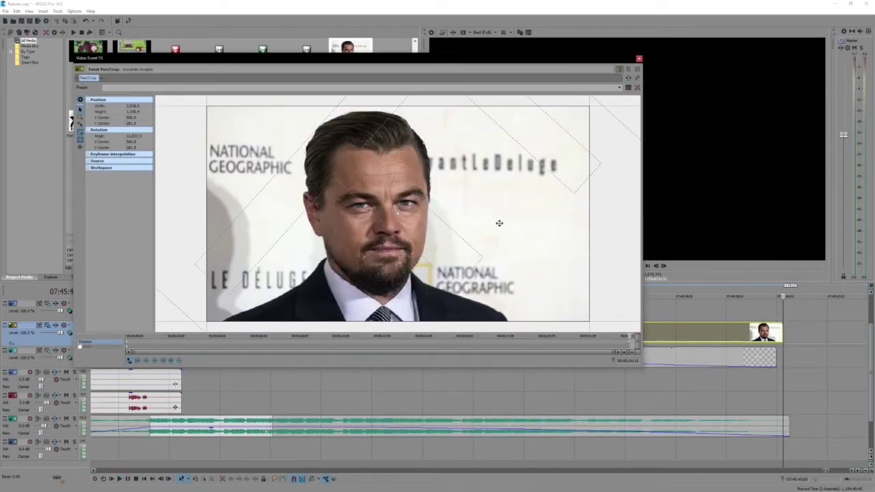
{"action": "scroll", "coordinate": [500, 223], "scroll_direction": "down", "scroll_amount": 6}
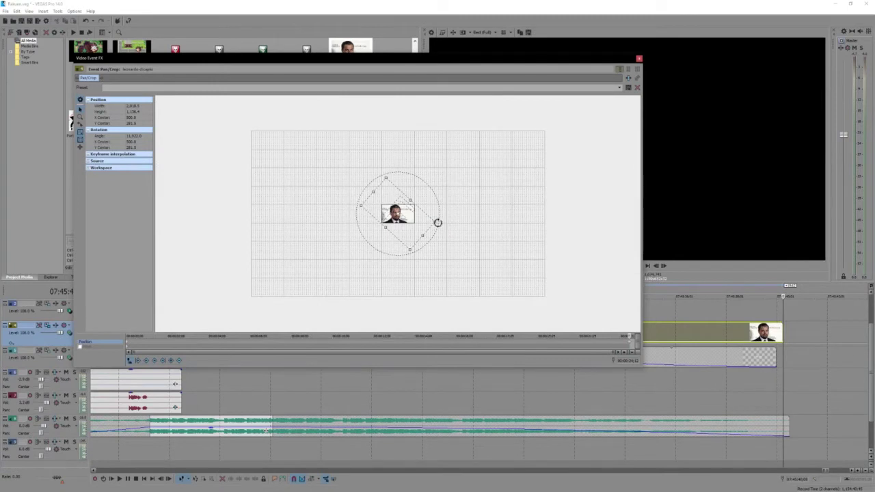
{"action": "left_click_drag", "start_coordinate": [435, 222], "coordinate": [469, 225]}
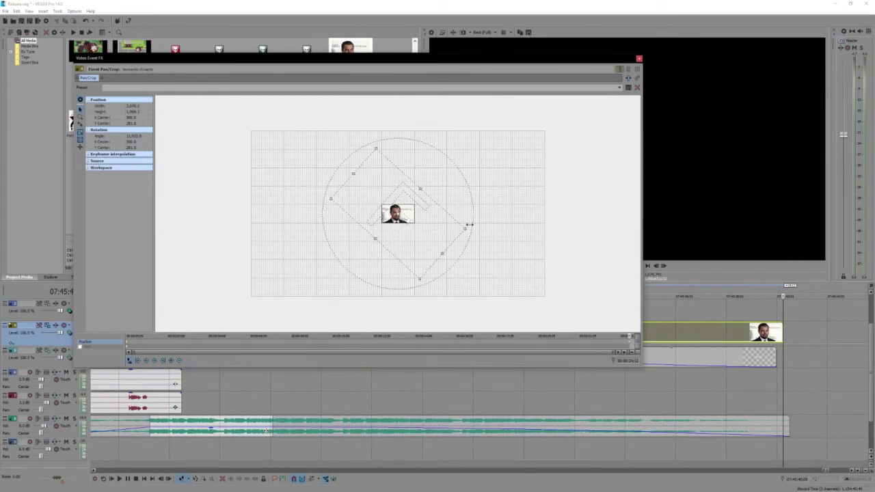
{"action": "left_click", "coordinate": [639, 59]}
Step: Preview the shrinking, spinning image at several points along the More to Come title
{"action": "left_click", "coordinate": [603, 307]}
{"action": "left_click", "coordinate": [561, 314]}
{"action": "left_click", "coordinate": [474, 316]}
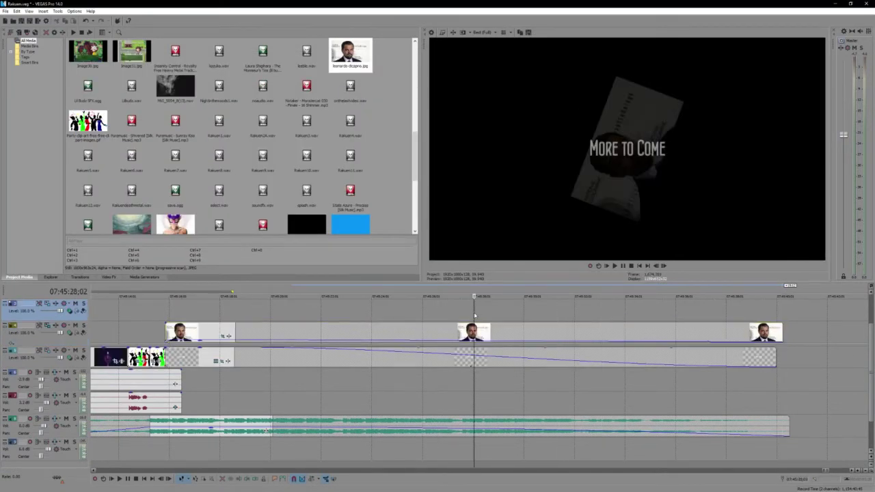
{"action": "left_click", "coordinate": [340, 313]}
{"action": "left_click", "coordinate": [229, 308]}
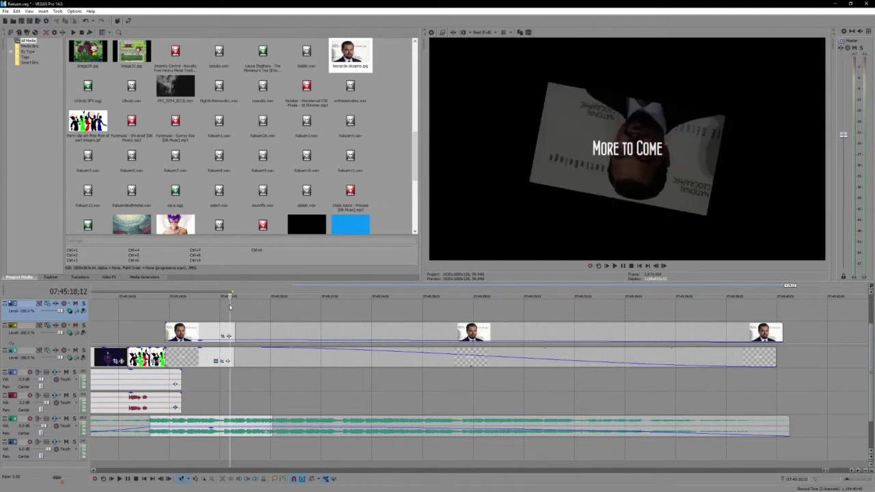
{"action": "scroll", "coordinate": [464, 329], "scroll_direction": "down", "scroll_amount": 5}
{"action": "left_click", "coordinate": [461, 317]}
{"action": "scroll", "coordinate": [462, 317], "scroll_direction": "up", "scroll_amount": 3}
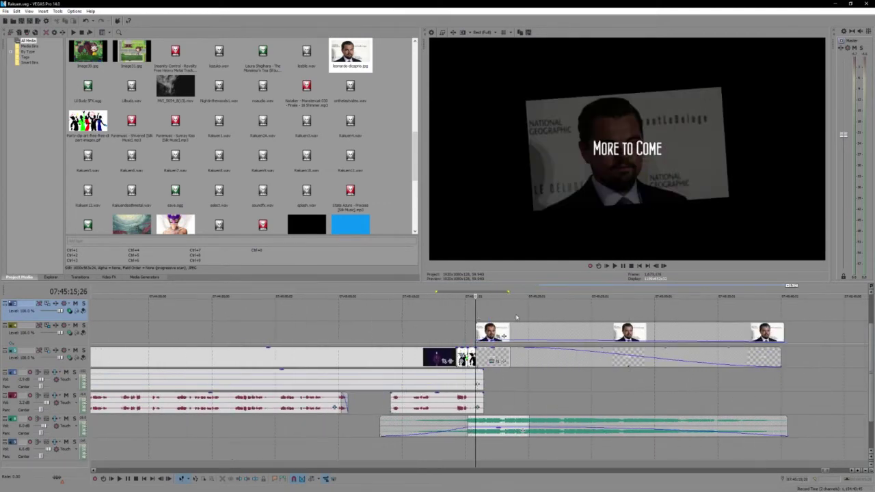
Step: Select the video's ending on the timeline from 07:44:59;16 up to 07:45:40;16
{"action": "scroll", "coordinate": [479, 321], "scroll_direction": "down", "scroll_amount": 4}
{"action": "left_click_drag", "start_coordinate": [555, 292], "coordinate": [426, 294]}
{"action": "scroll", "coordinate": [743, 318], "scroll_direction": "up", "scroll_amount": 4}
{"action": "scroll", "coordinate": [743, 318], "scroll_direction": "down", "scroll_amount": 1}
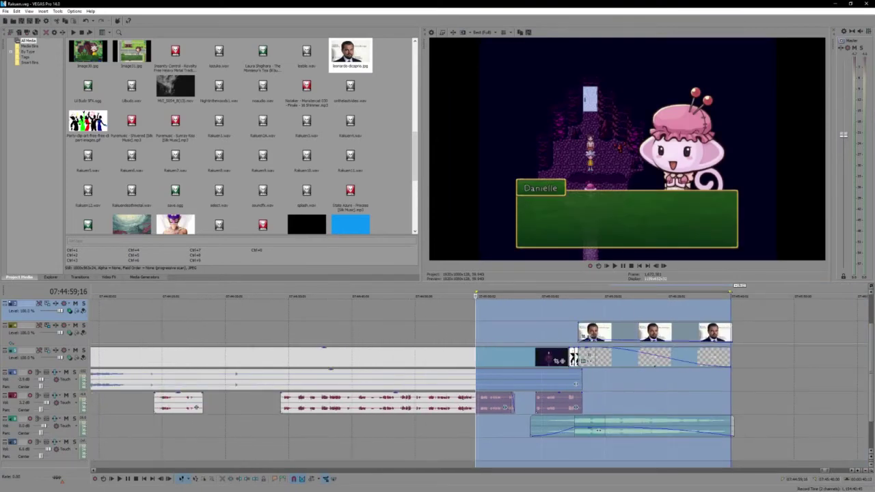
{"action": "left_click_drag", "start_coordinate": [730, 318], "coordinate": [734, 317]}
{"action": "scroll", "coordinate": [525, 325], "scroll_direction": "down", "scroll_amount": 6}
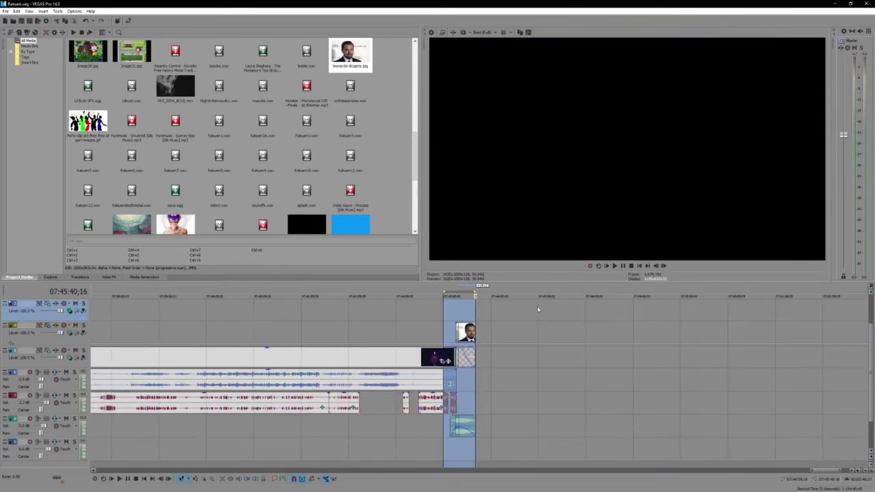
Step: Set the loop region from the end of the video back to the start of its first commentary clip at 07:02:00;04
{"action": "key", "text": "Left"}
{"action": "scroll", "coordinate": [452, 346], "scroll_direction": "up", "scroll_amount": 2}
{"action": "scroll", "coordinate": [451, 346], "scroll_direction": "down", "scroll_amount": 3}
{"action": "scroll", "coordinate": [676, 312], "scroll_direction": "up", "scroll_amount": 3}
{"action": "left_click_drag", "start_coordinate": [695, 322], "coordinate": [361, 327]}
{"action": "left_click", "coordinate": [361, 327]}
{"action": "scroll", "coordinate": [361, 327], "scroll_direction": "up", "scroll_amount": 5}
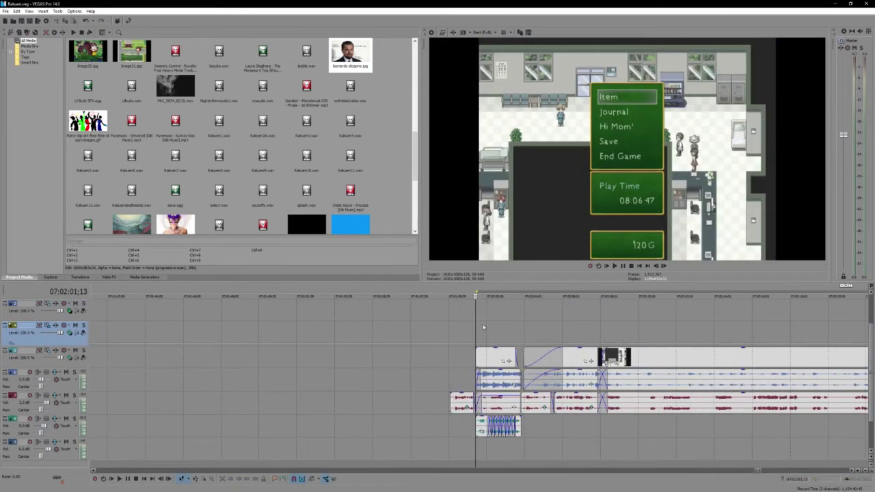
{"action": "left_click", "coordinate": [448, 363]}
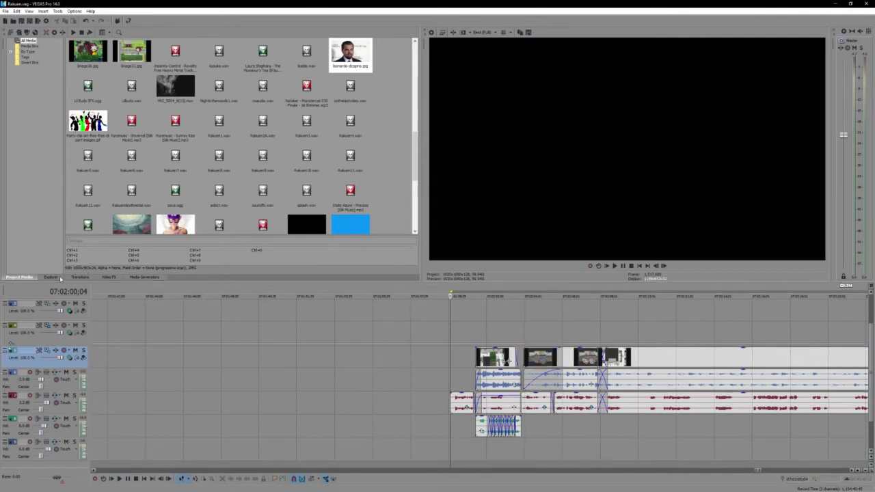
{"action": "left_click", "coordinate": [108, 277]}
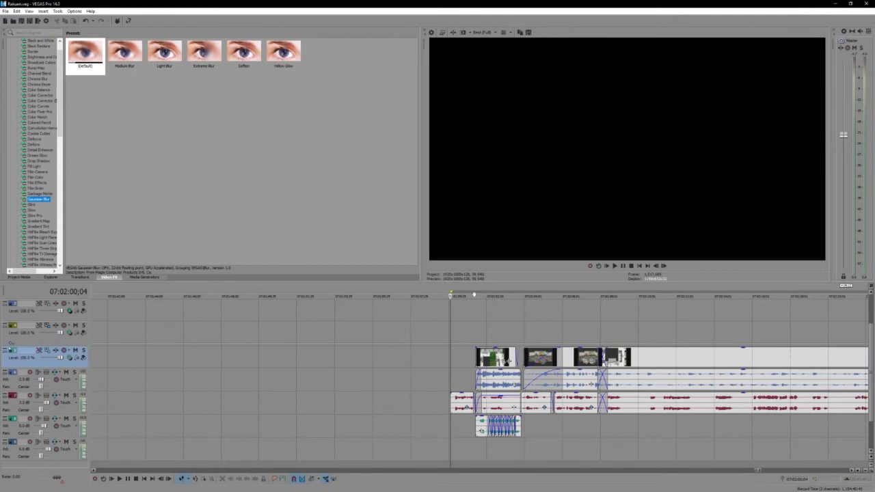
{"action": "scroll", "coordinate": [541, 329], "scroll_direction": "down", "scroll_amount": 2}
{"action": "left_click", "coordinate": [295, 228]}
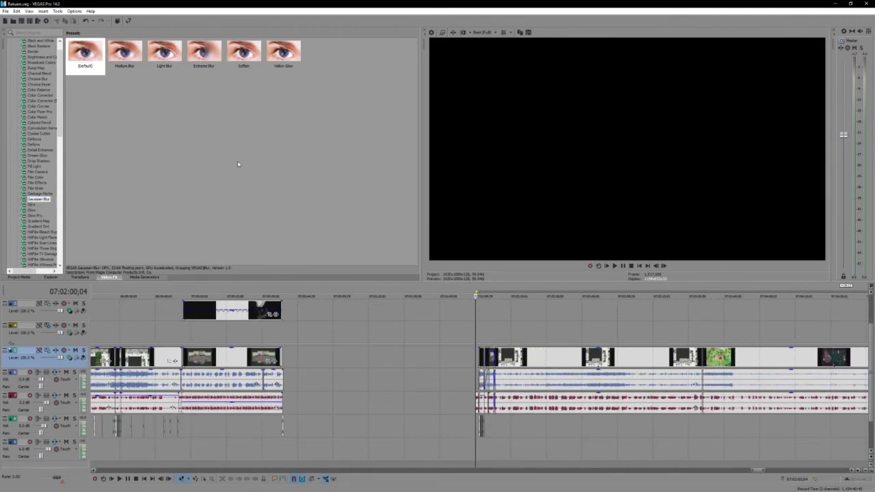
Step: Render only the loop region as Rakuen11.mp4 with the YouTube 1080 60fps template and minimize the editor while it runs
{"action": "left_click", "coordinate": [6, 11]}
{"action": "left_click", "coordinate": [27, 65]}
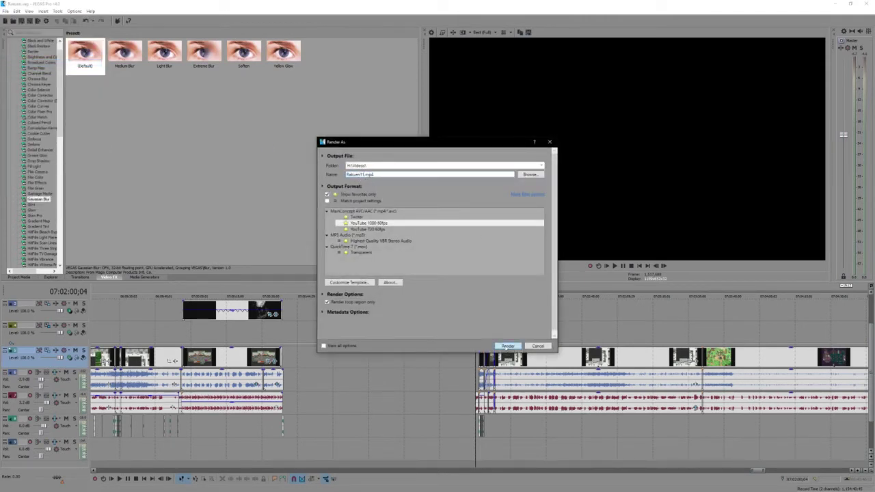
{"action": "left_click", "coordinate": [507, 346]}
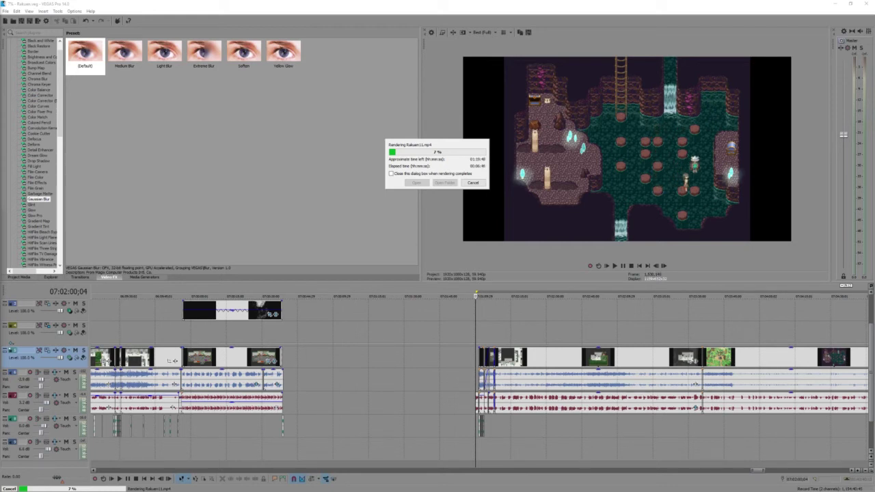
{"action": "left_click", "coordinate": [838, 4]}
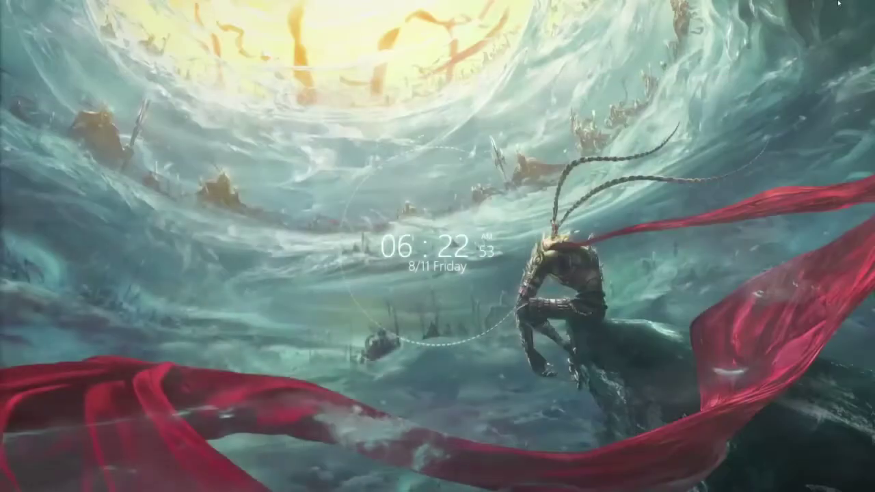